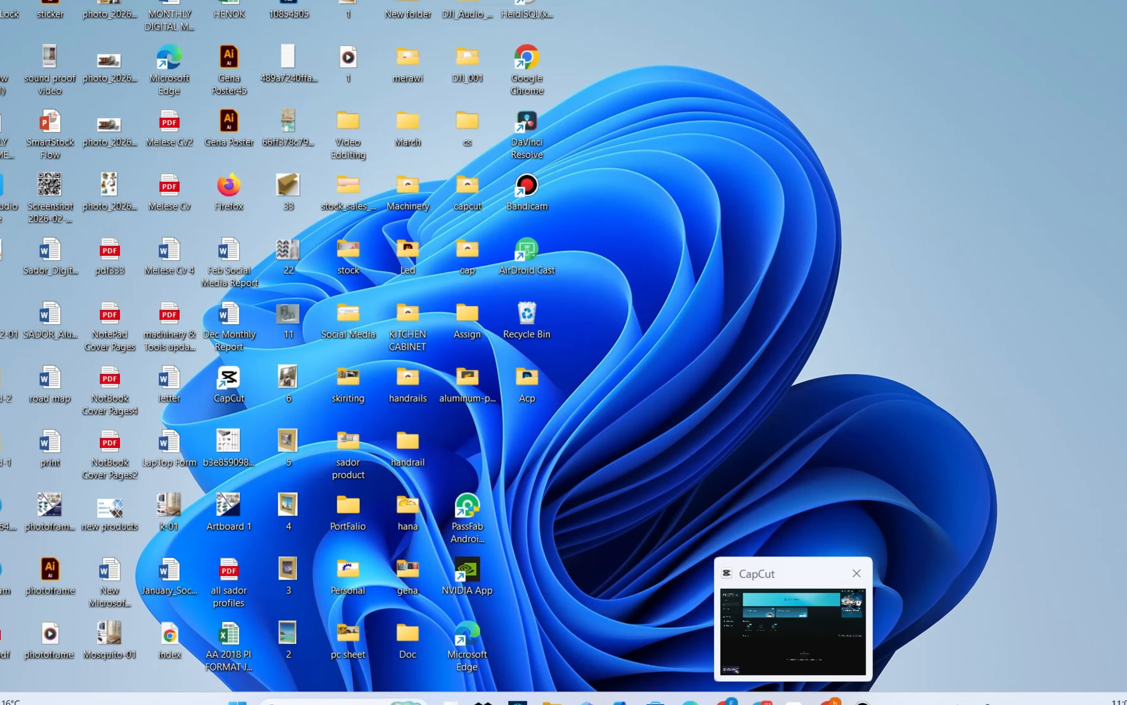
- Switch to CapCut and import image 1 from the Downloads folder into the project media
click(794, 629)
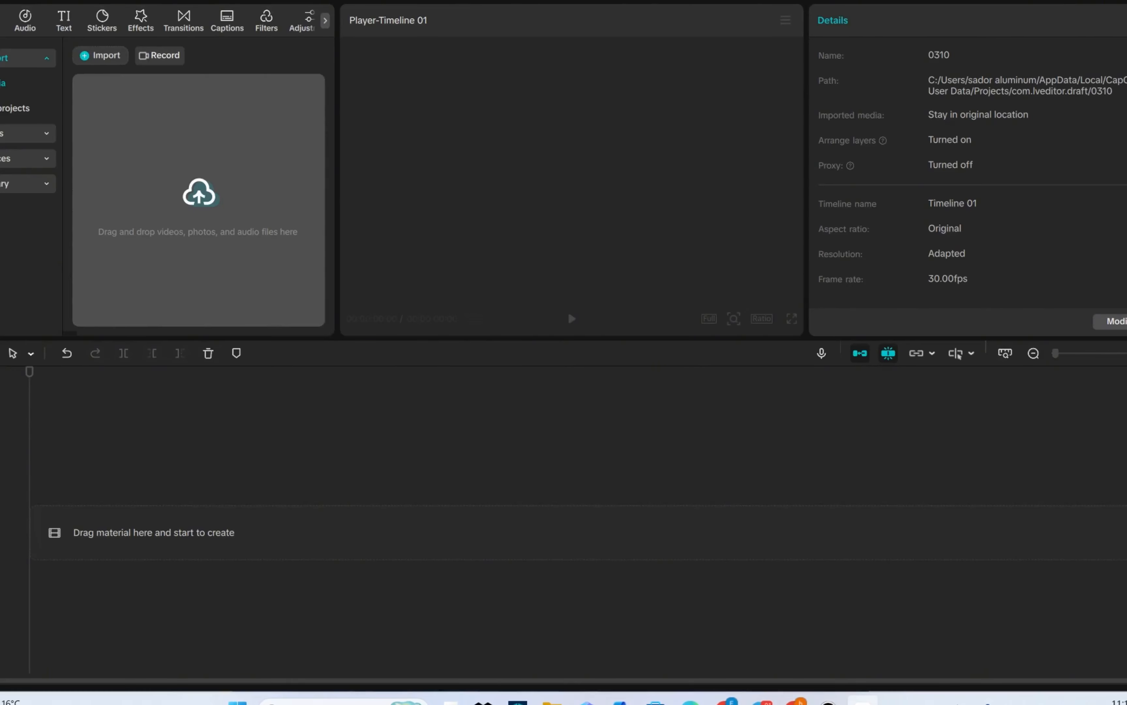
click(199, 200)
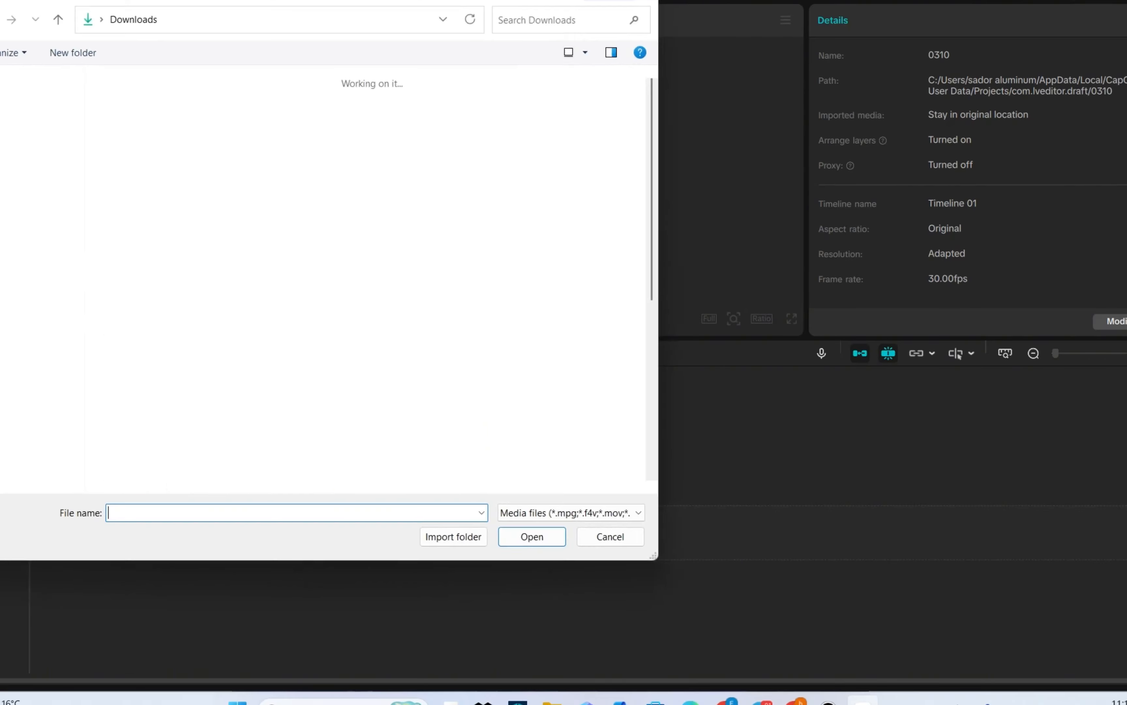
scroll(326, 282, down, 1)
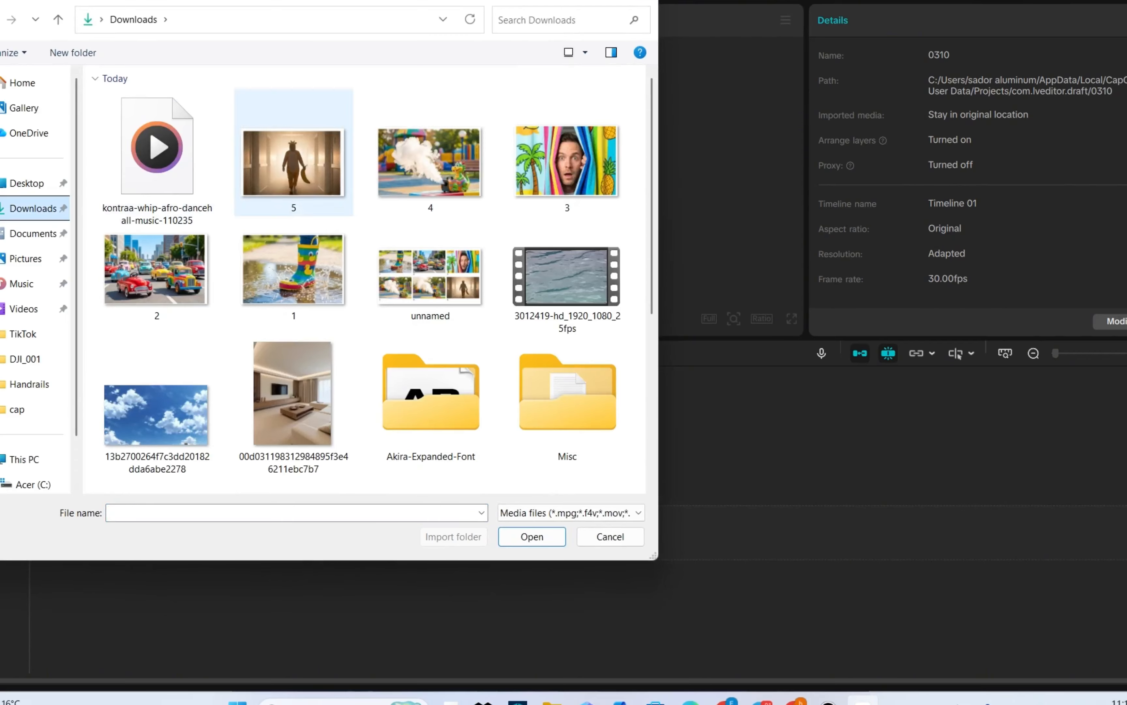
click(294, 276)
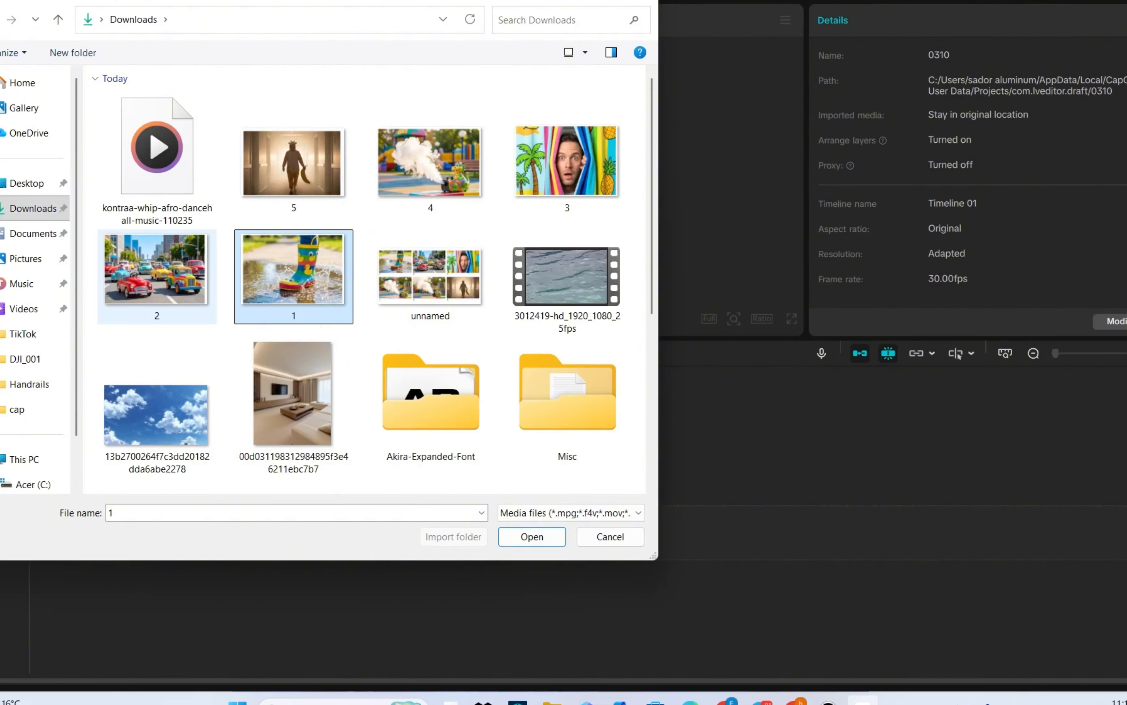
key(alt+Up)
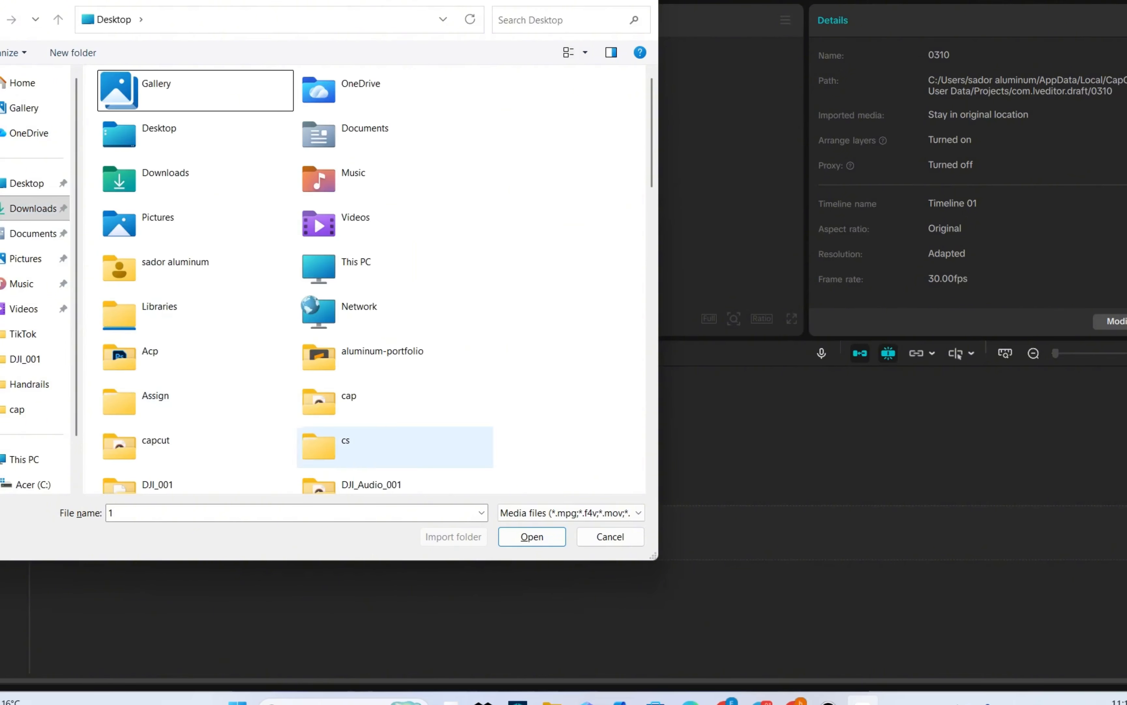
click(33, 208)
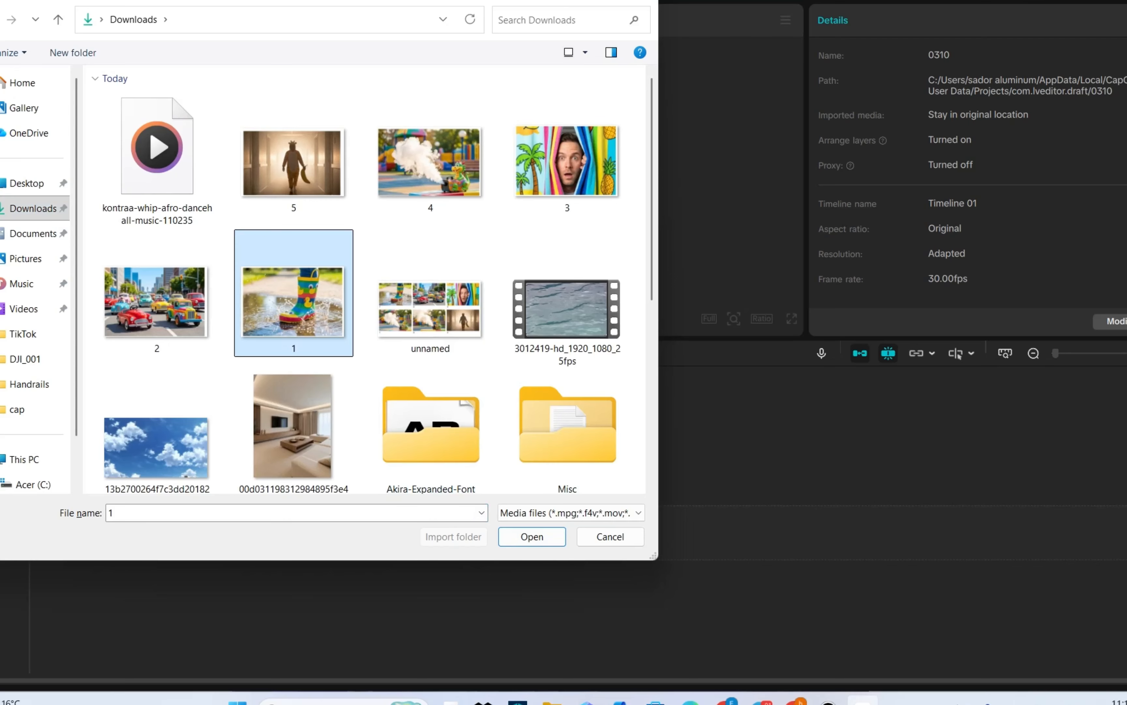
key(Return)
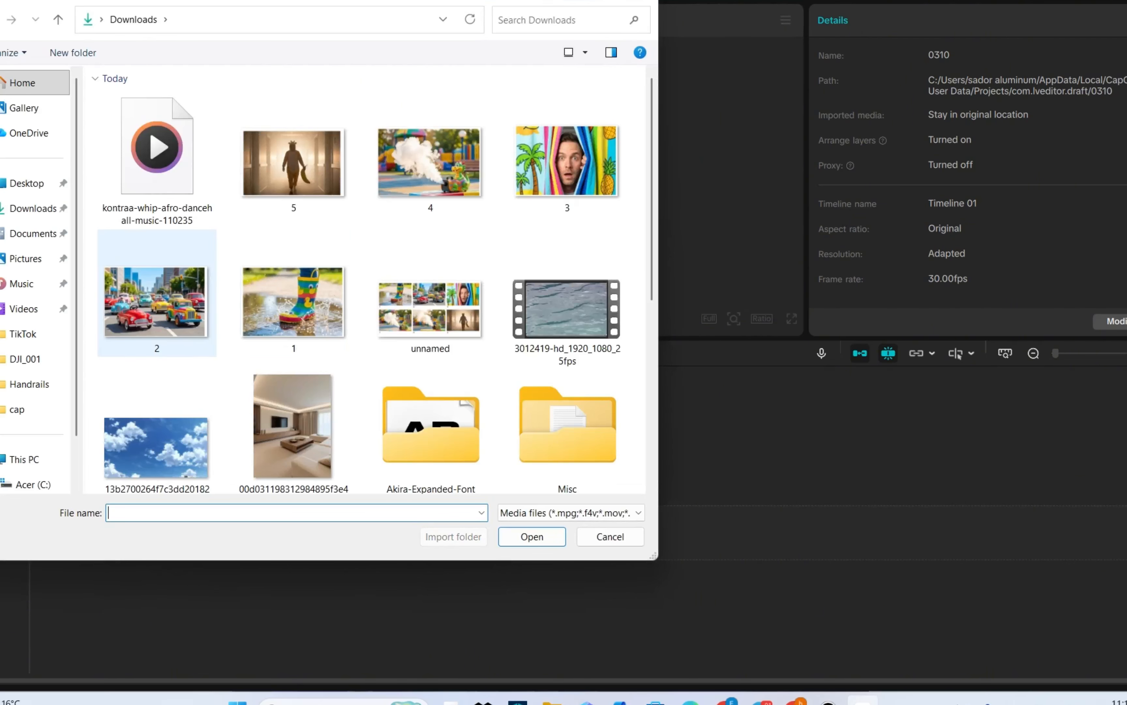
- Import images 2, 3, 4 and 5 and the audio file kontraa-whip-afro-dancehall-music-110235 from Downloads
double_click(157, 303)
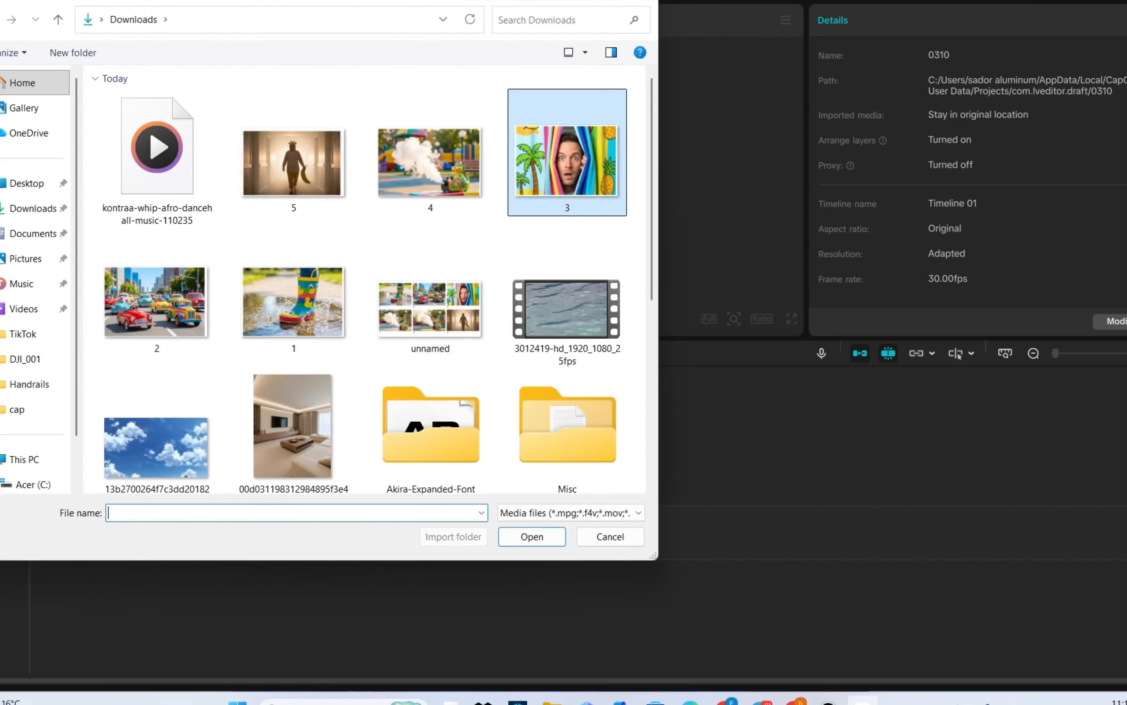
double_click(567, 160)
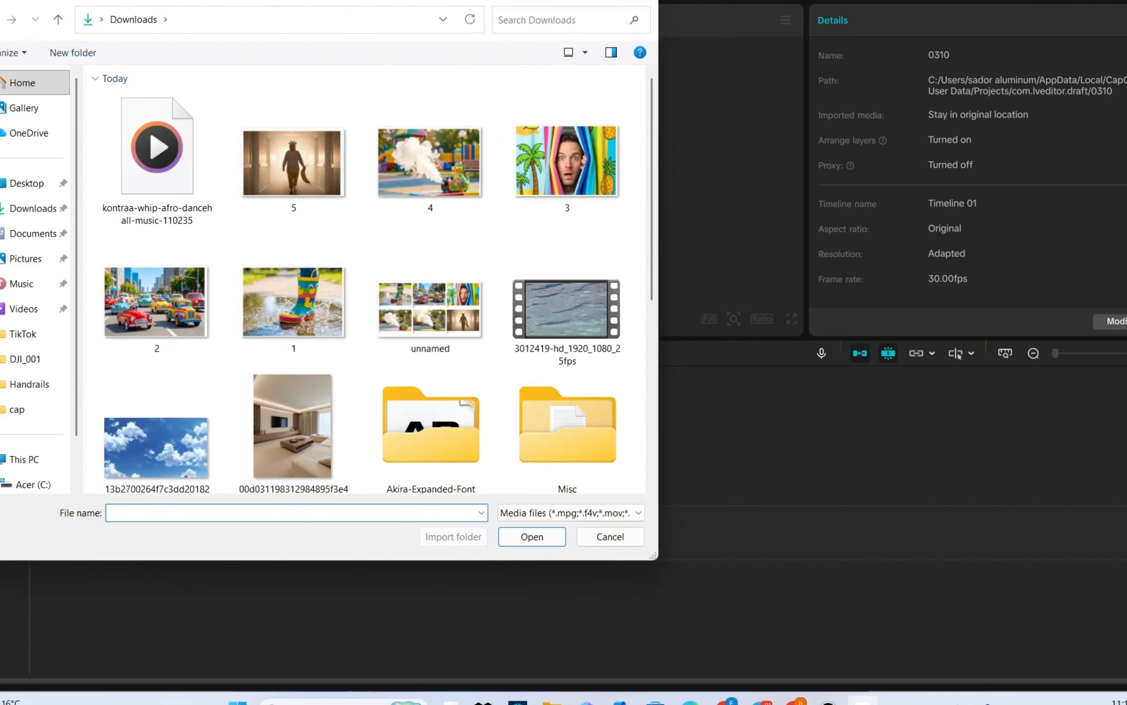
double_click(428, 189)
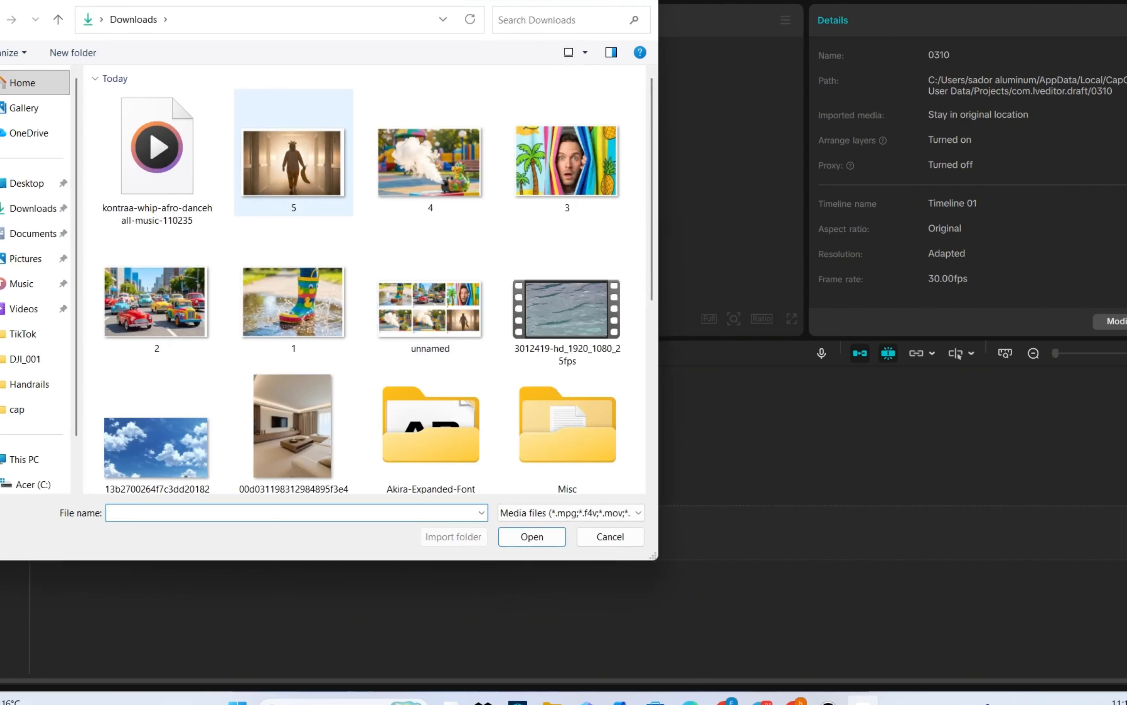
double_click(289, 176)
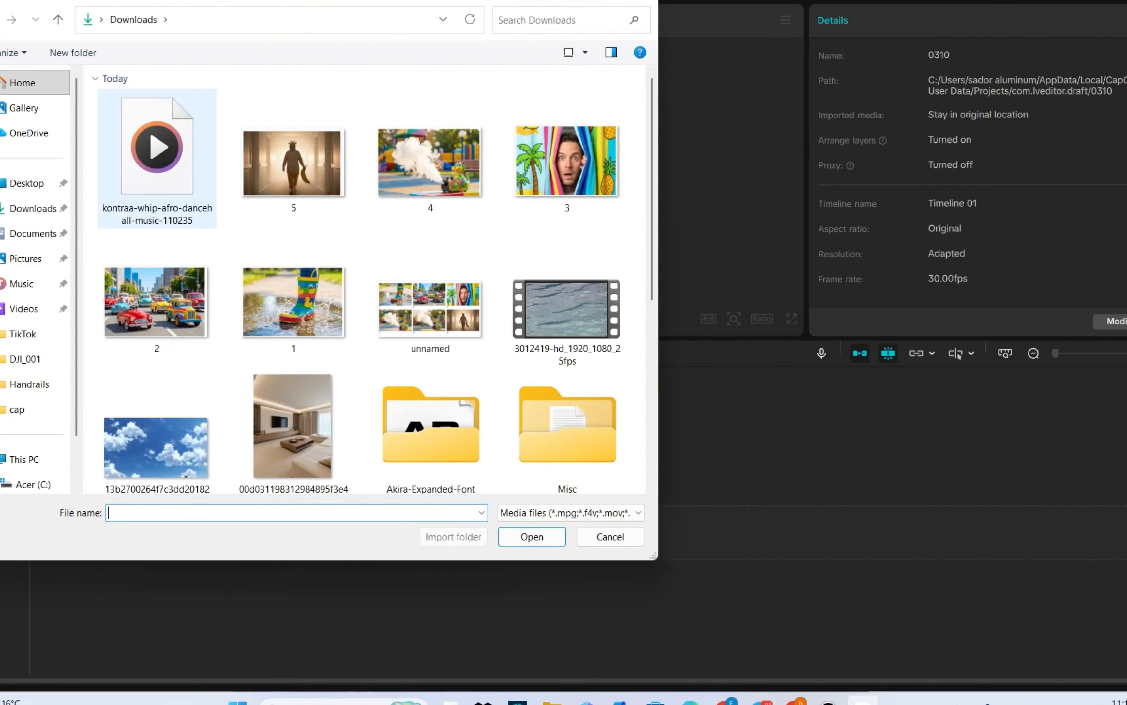
click(205, 209)
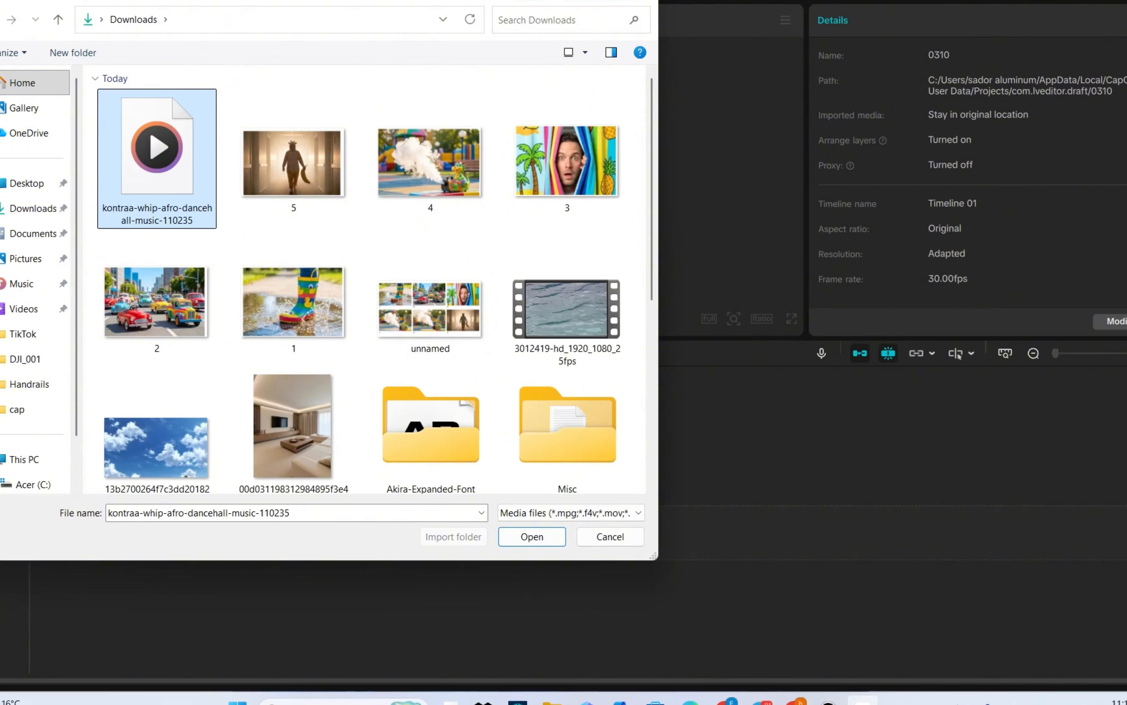
key(Return)
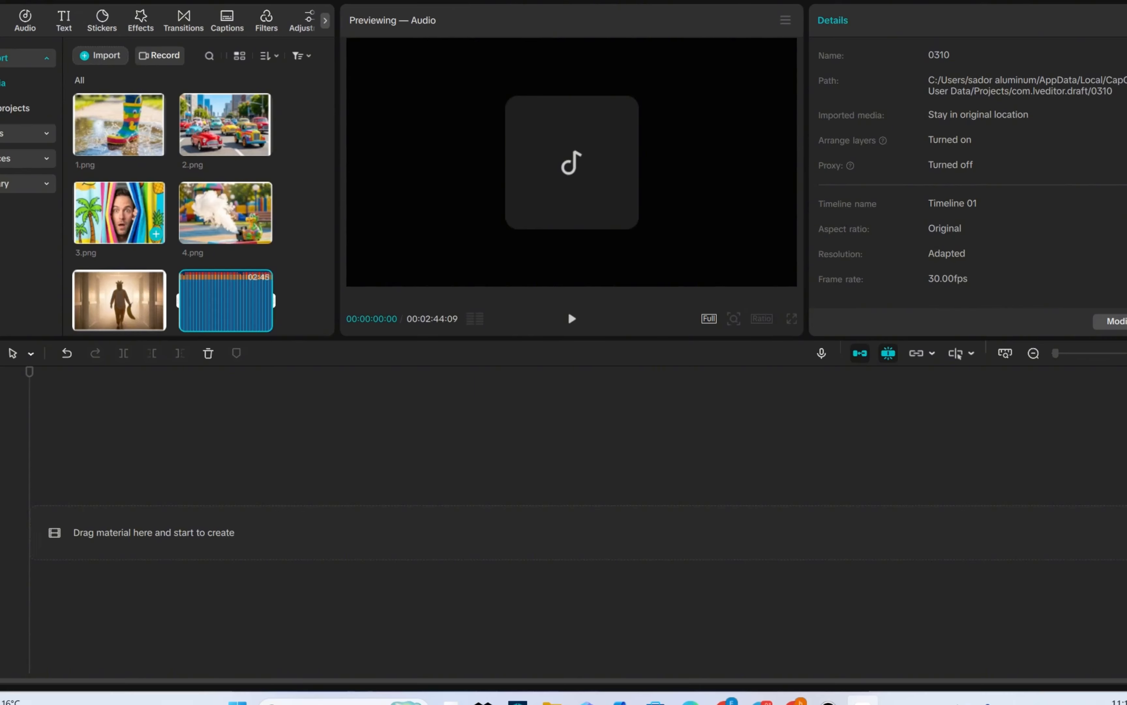
- Place 1.png, 2.png, 3.png, 4.png and 5.png one after another on the main timeline track
drag(116, 126, 110, 436)
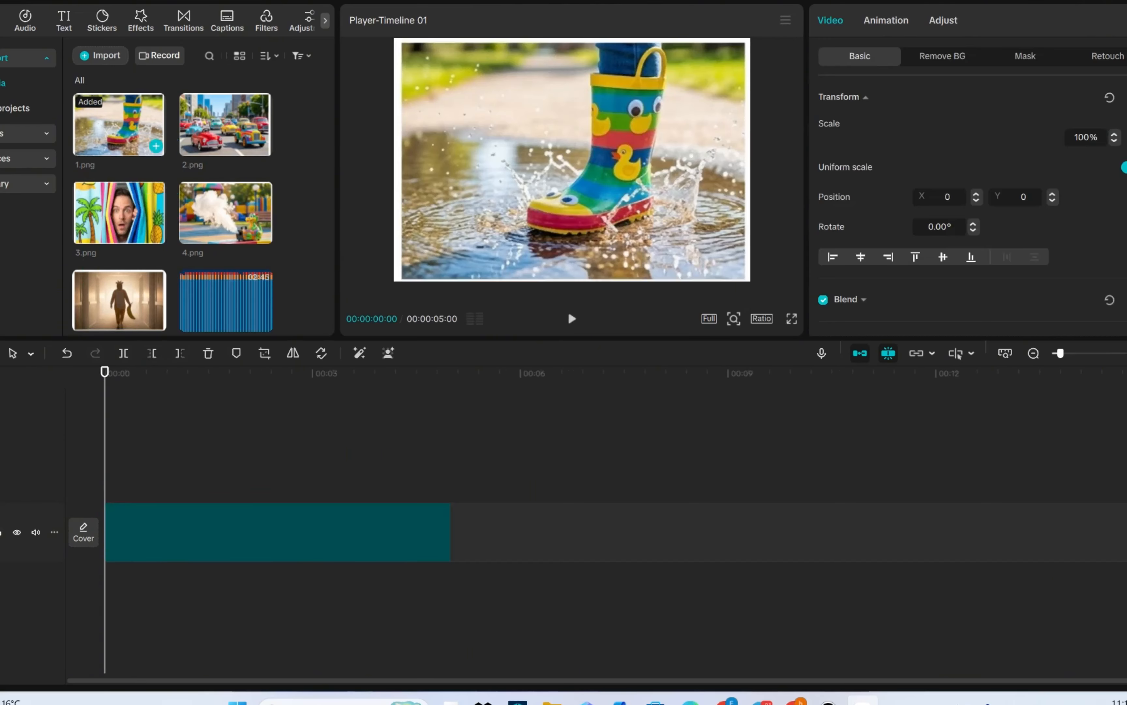
drag(224, 126, 457, 524)
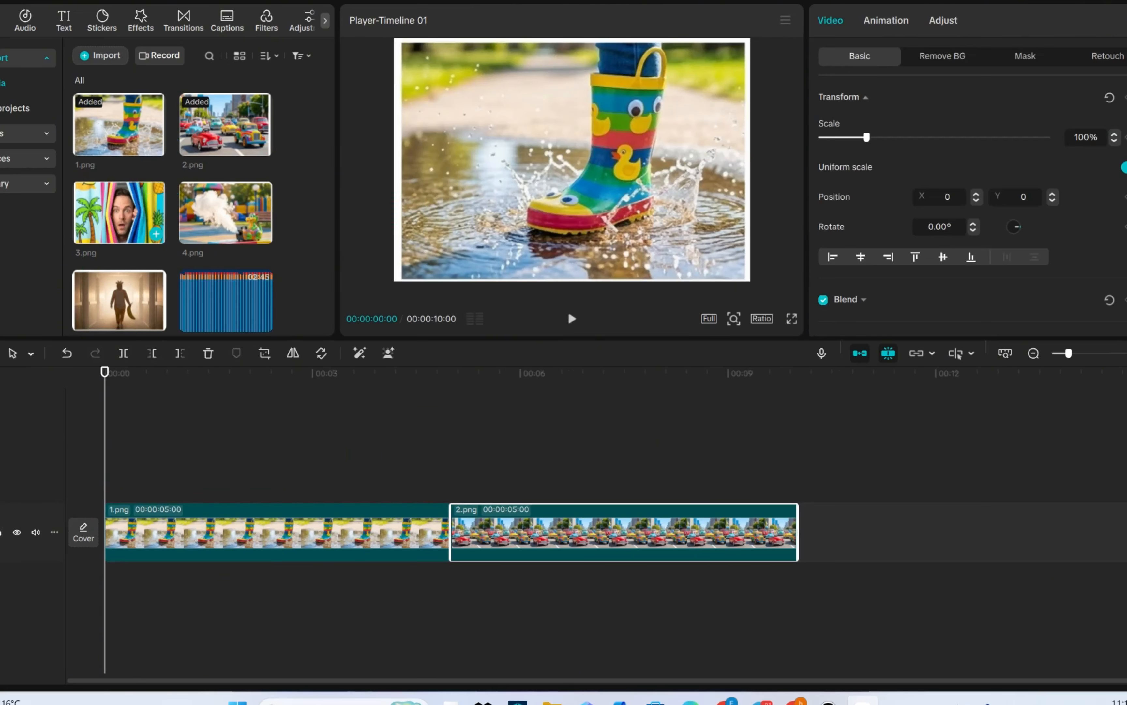
drag(119, 212, 801, 529)
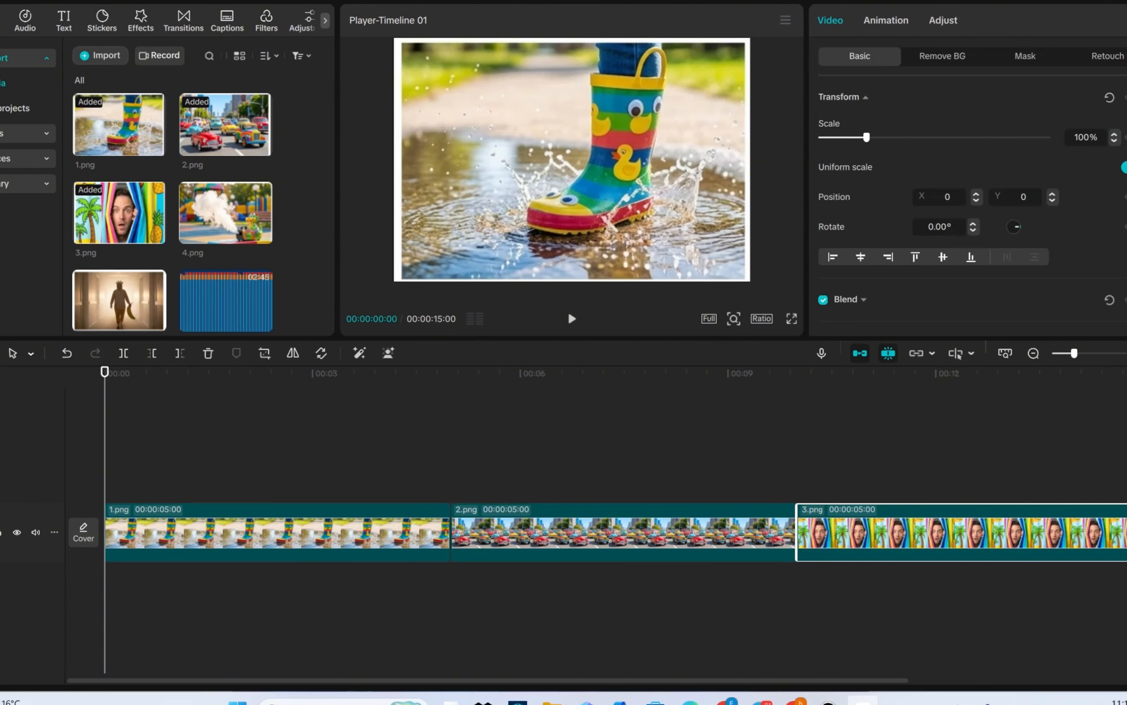
drag(225, 214, 1125, 526)
drag(155, 322, 1121, 524)
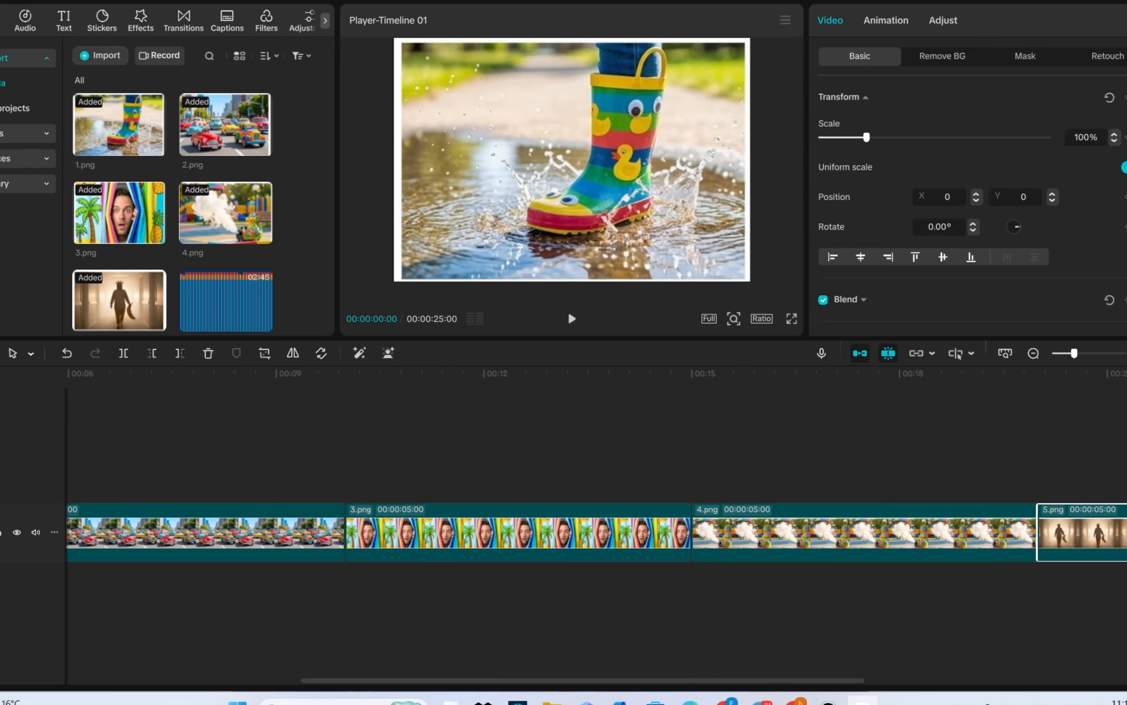
- Add the dancehall music below the image clips and trim off its end at 00:00:25:00, where the images finish
click(1033, 353)
click(1034, 353)
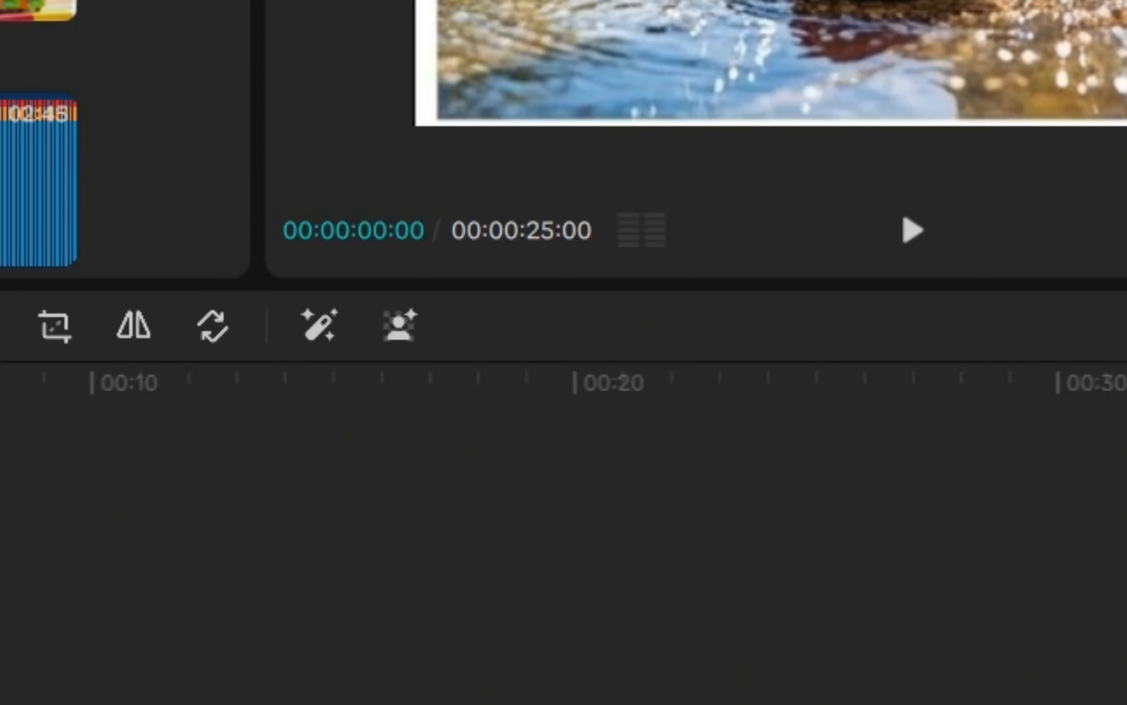
drag(19, 186, 2, 701)
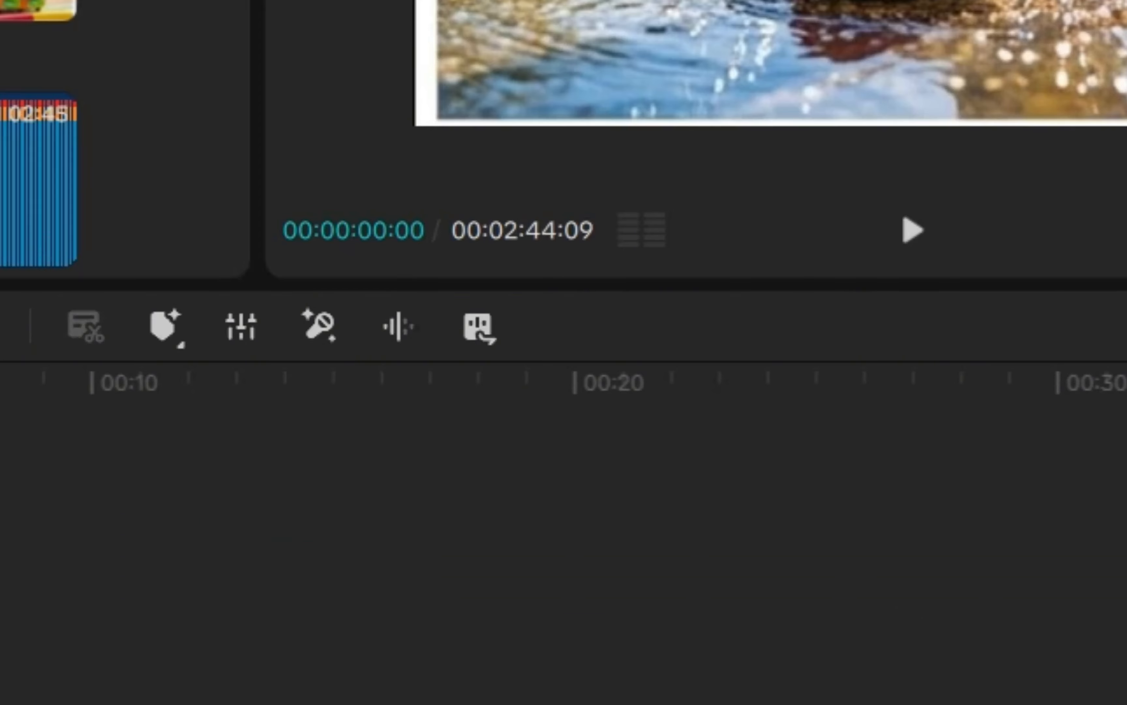
drag(0, 377, 817, 378)
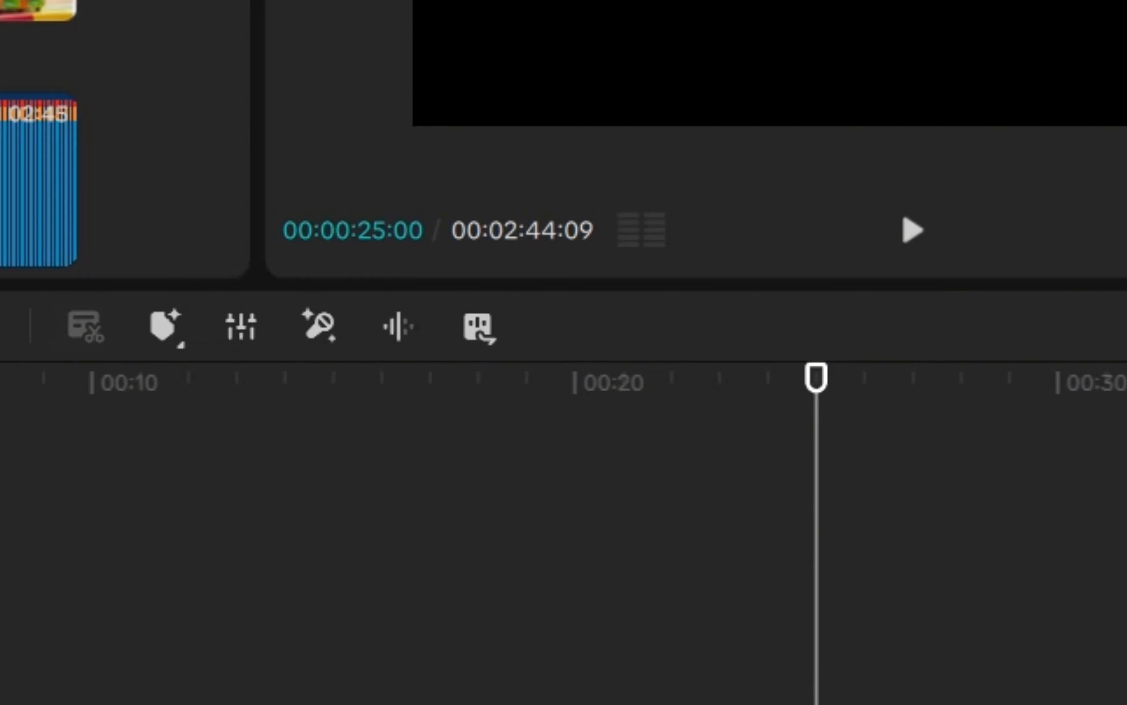
key(w)
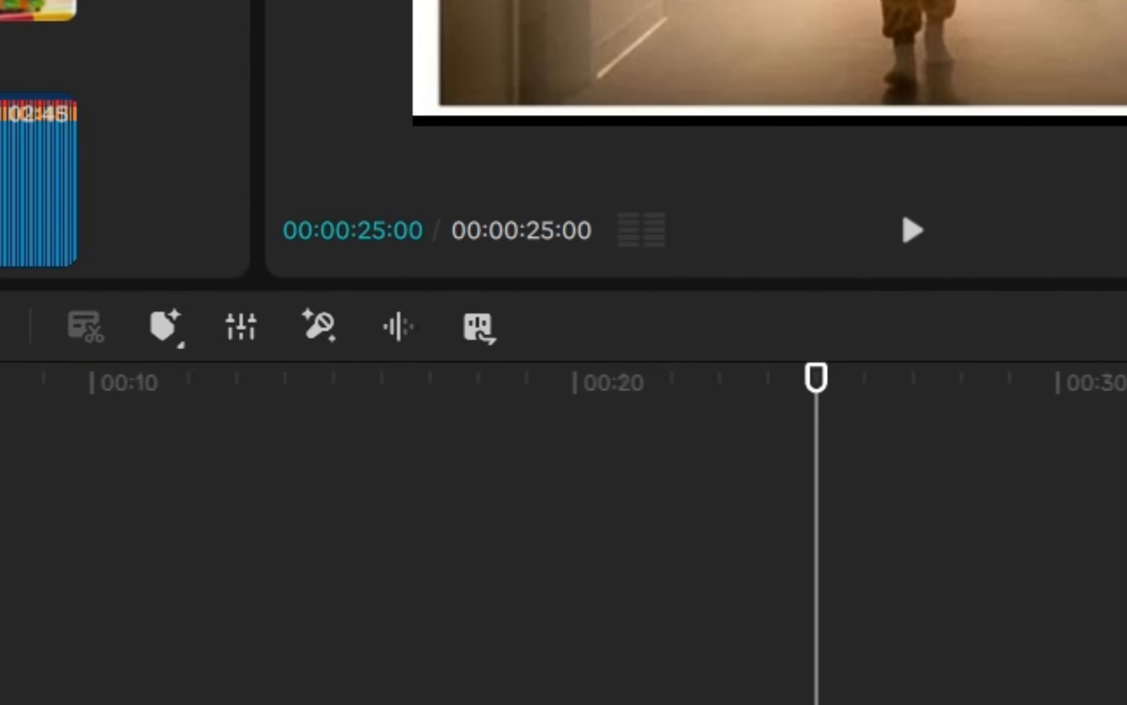
drag(817, 377, 0, 378)
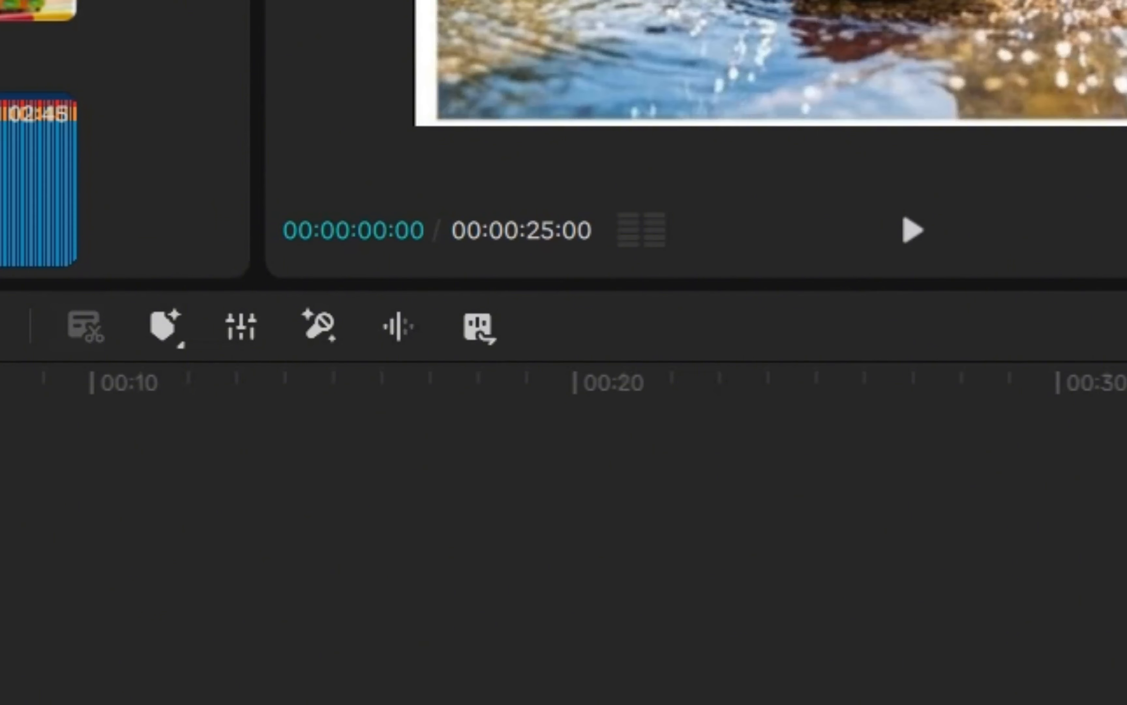
- Mark the beats of the music clip automatically with Beats 1 and play the timeline from the start
click(162, 326)
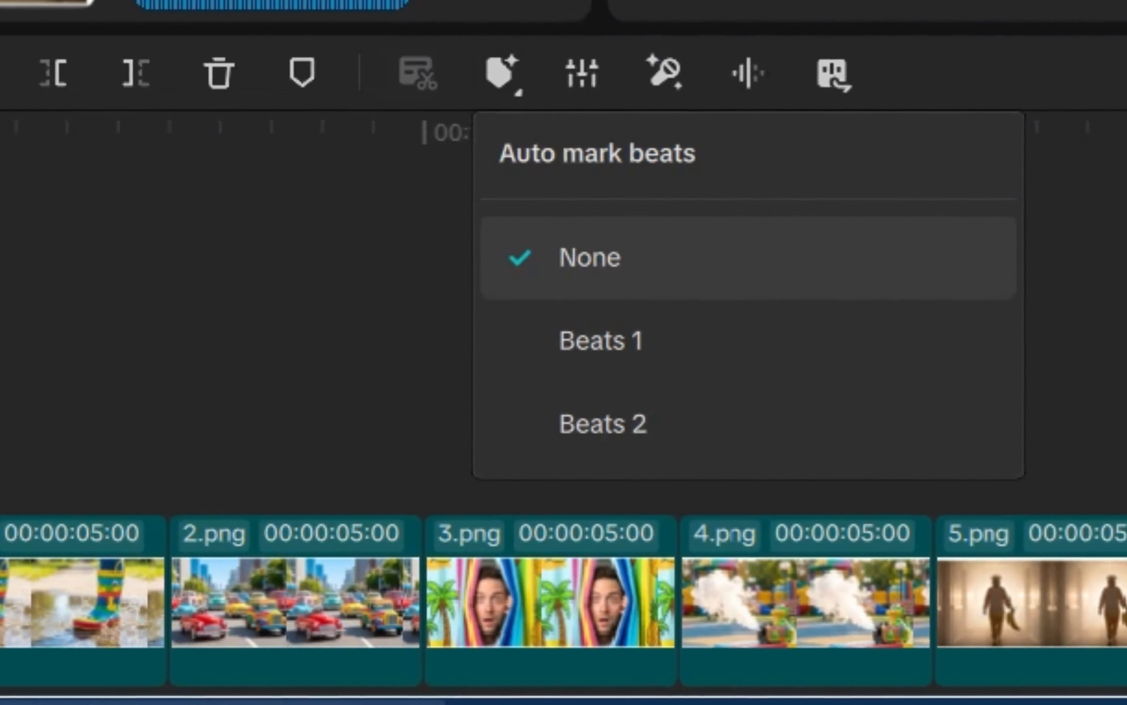
click(578, 267)
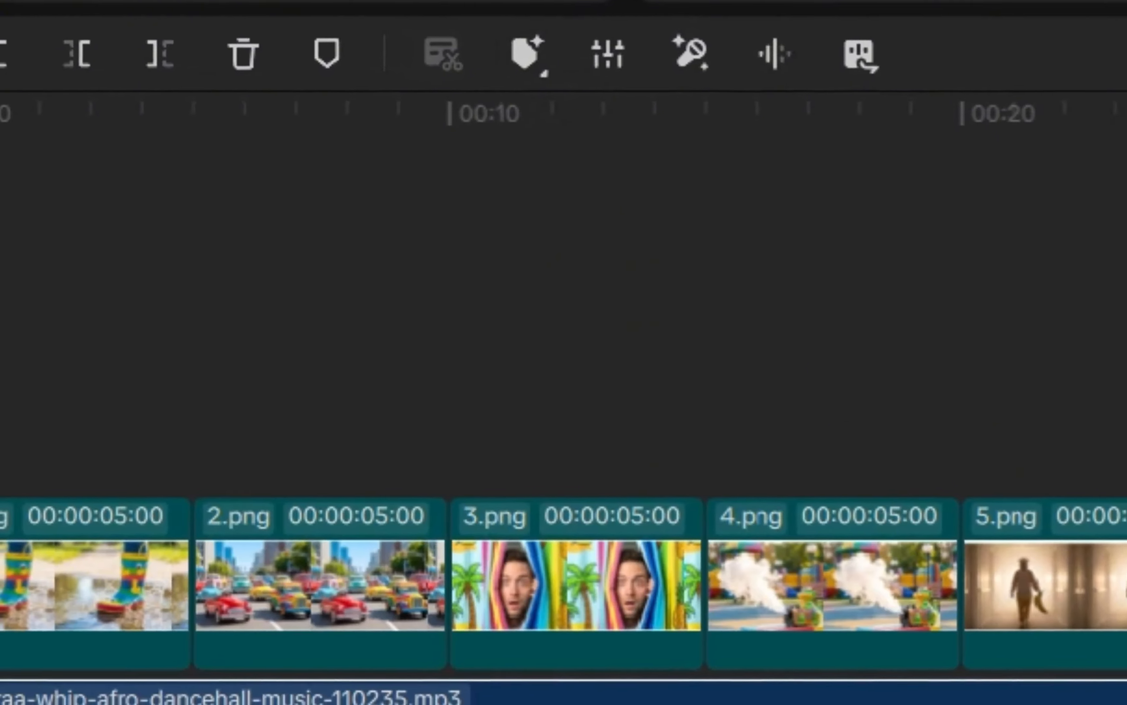
click(488, 82)
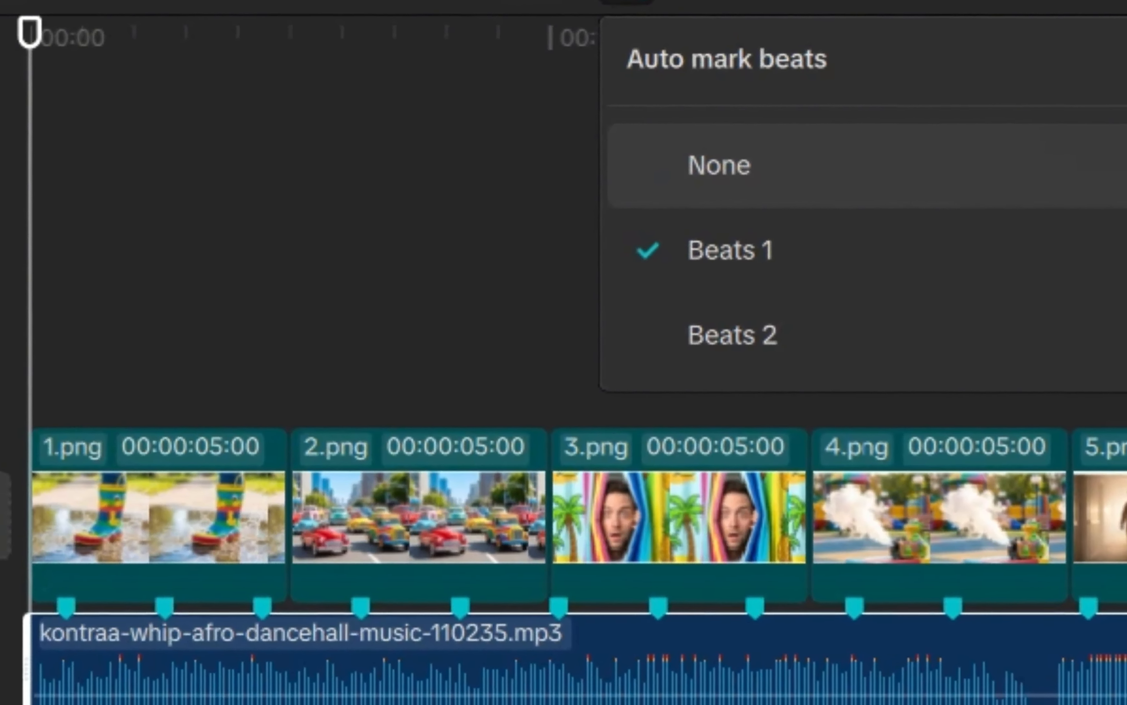
key(Escape)
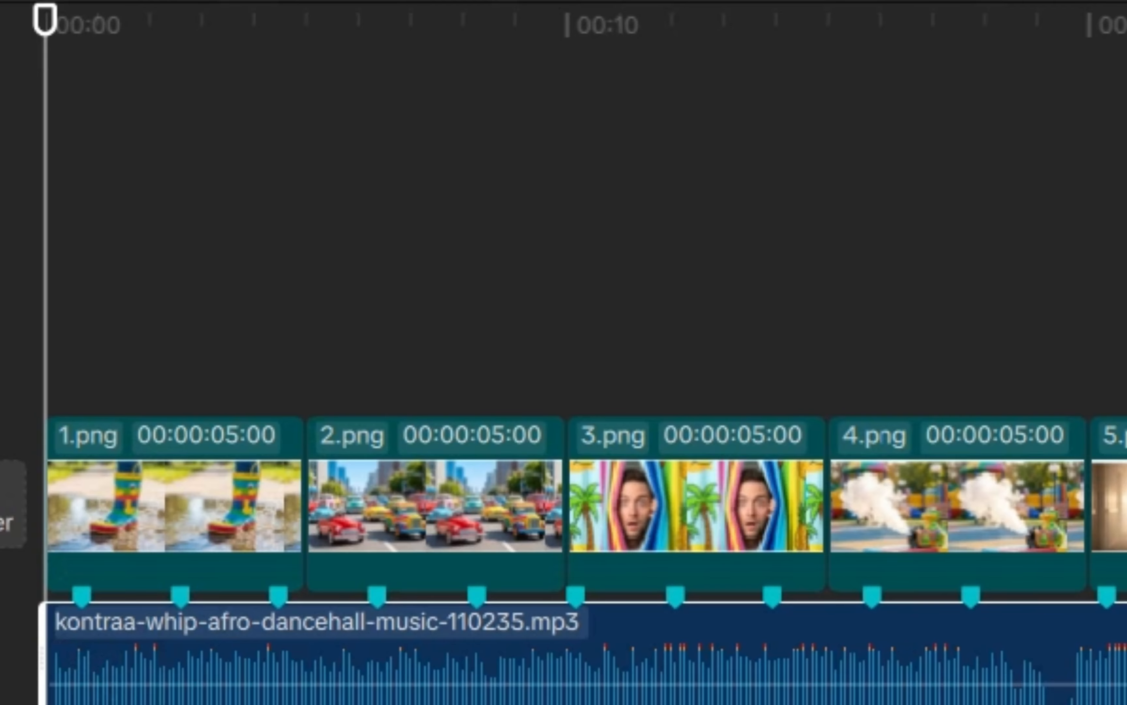
key(space)
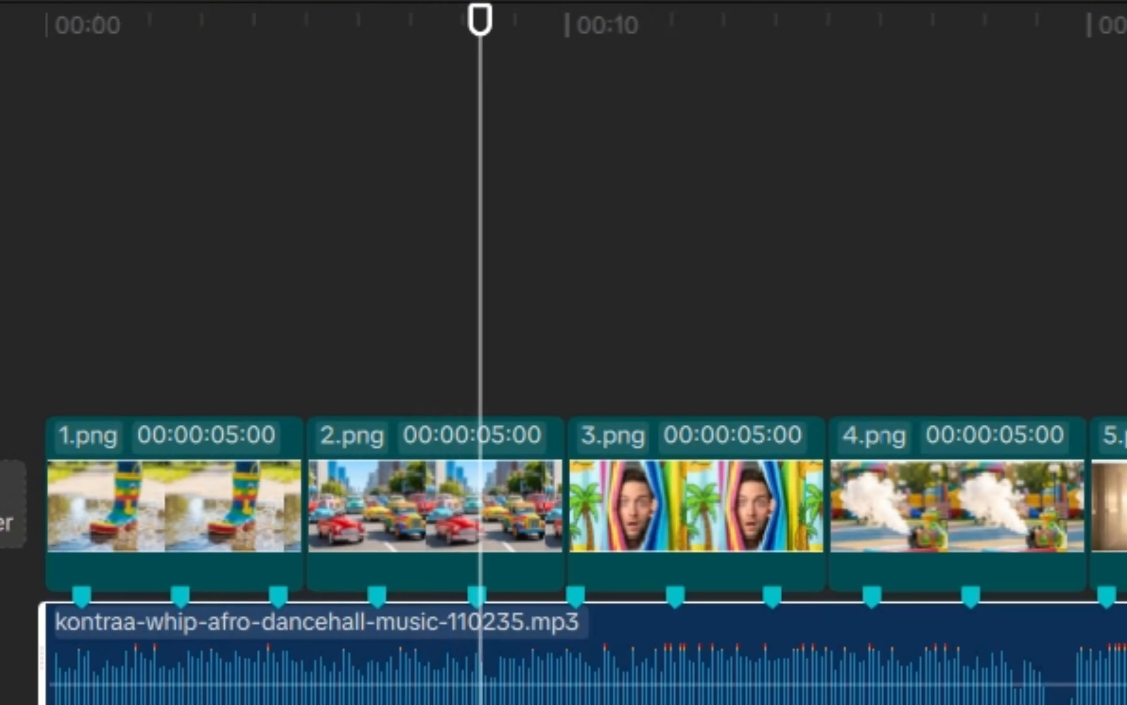
- Split the 1.png clip at the first beat marker
drag(491, 19, 81, 19)
click(164, 506)
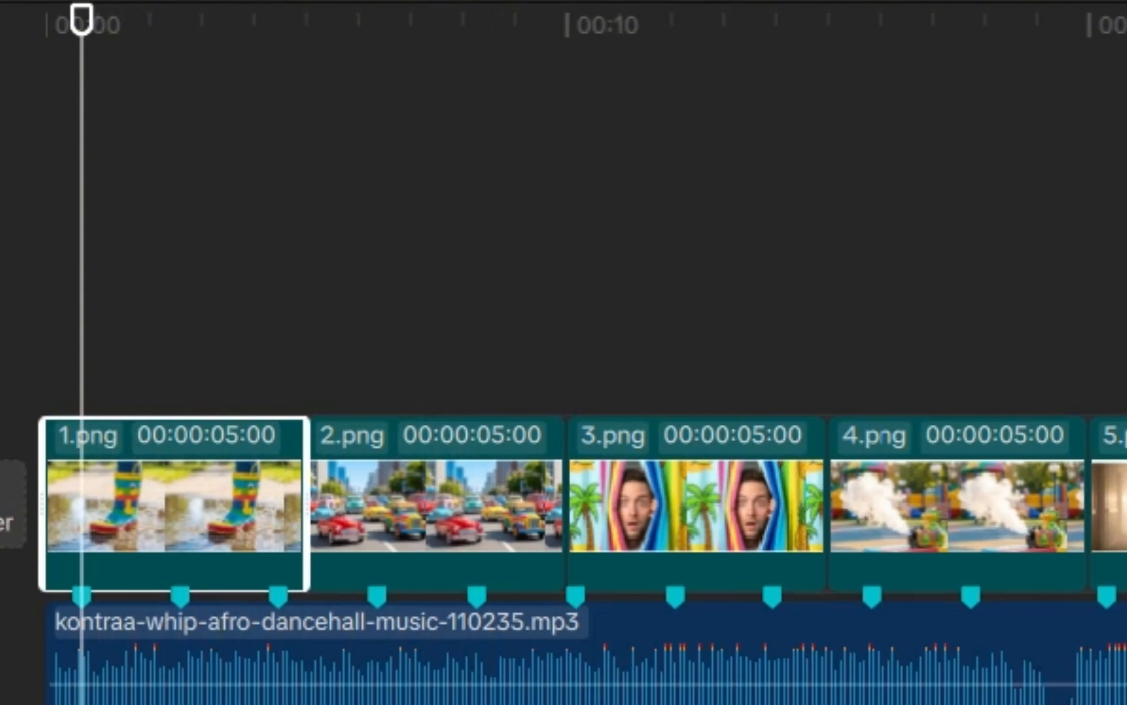
key(ctrl+b)
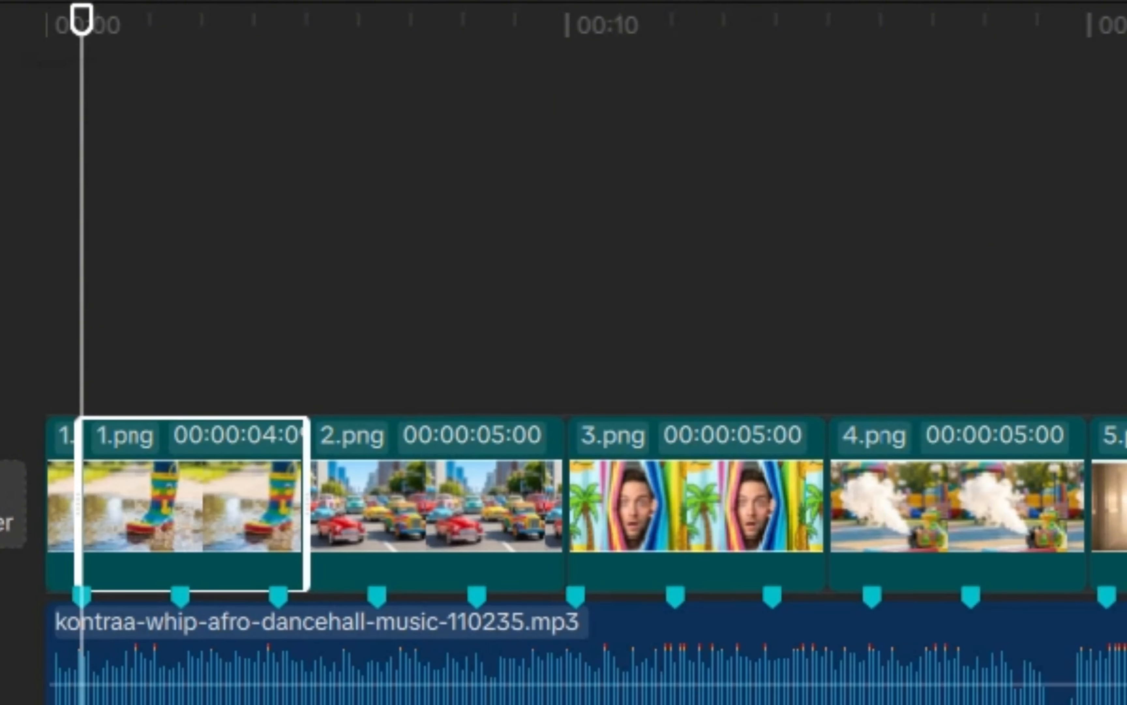
- Trim the second 1.png piece's start up to the second beat marker, and split the remaining piece at that marker
drag(82, 20, 180, 20)
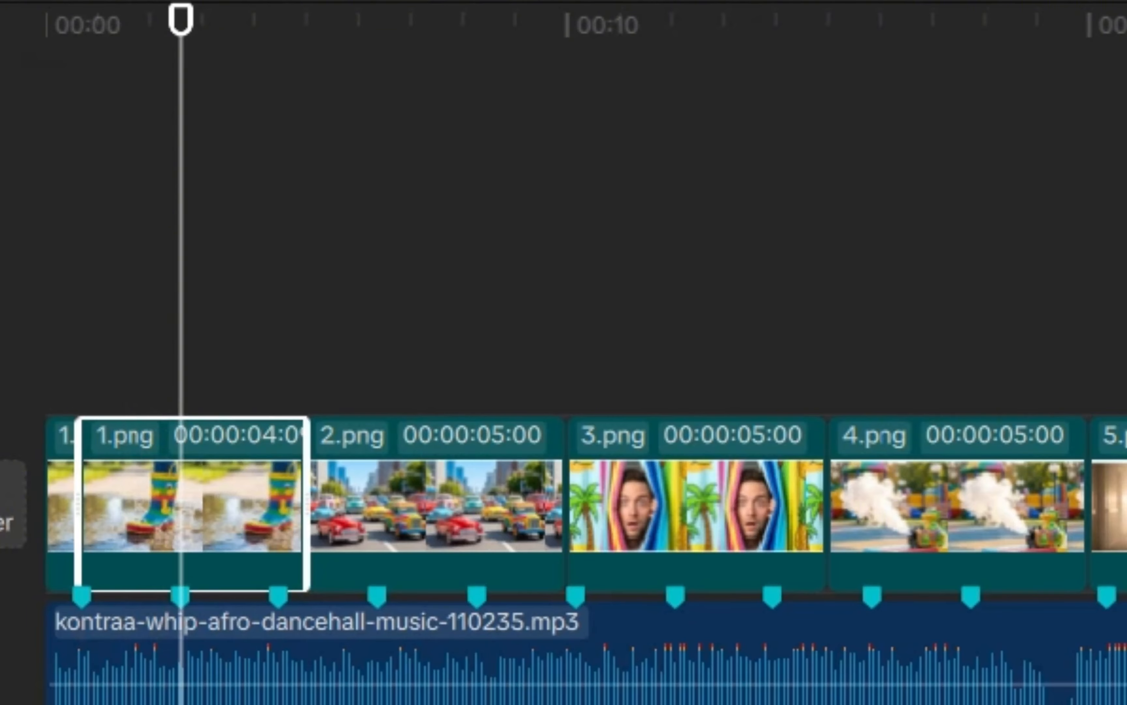
key(q)
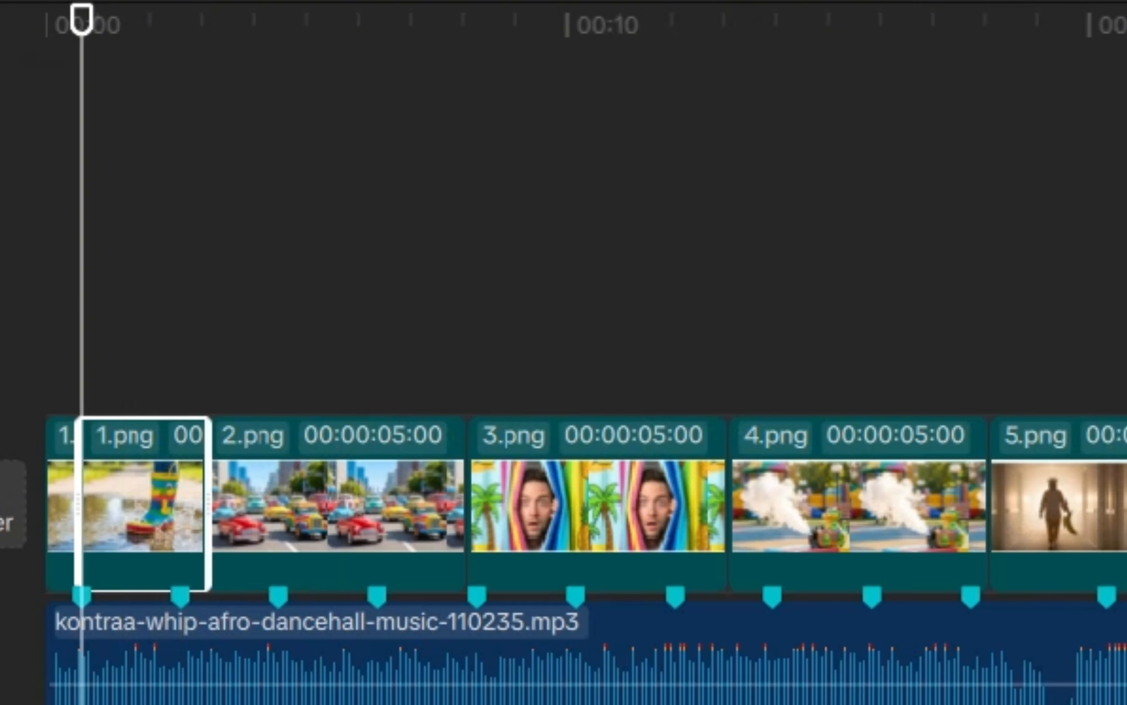
drag(82, 19, 181, 19)
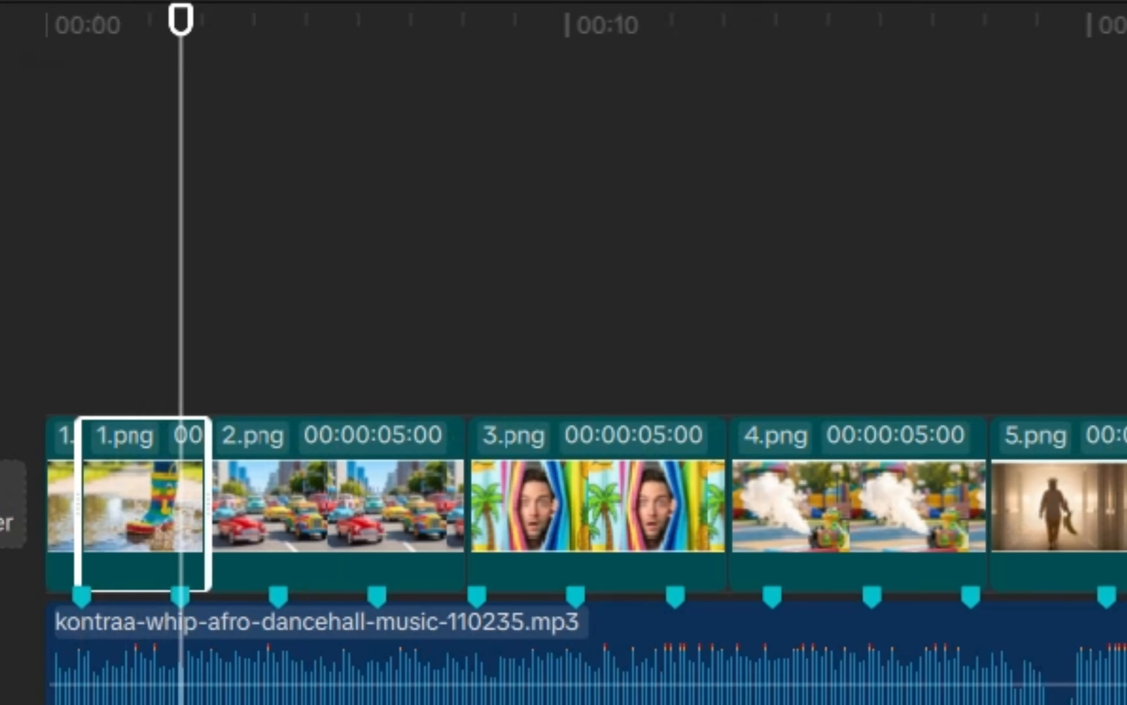
key(ctrl+b)
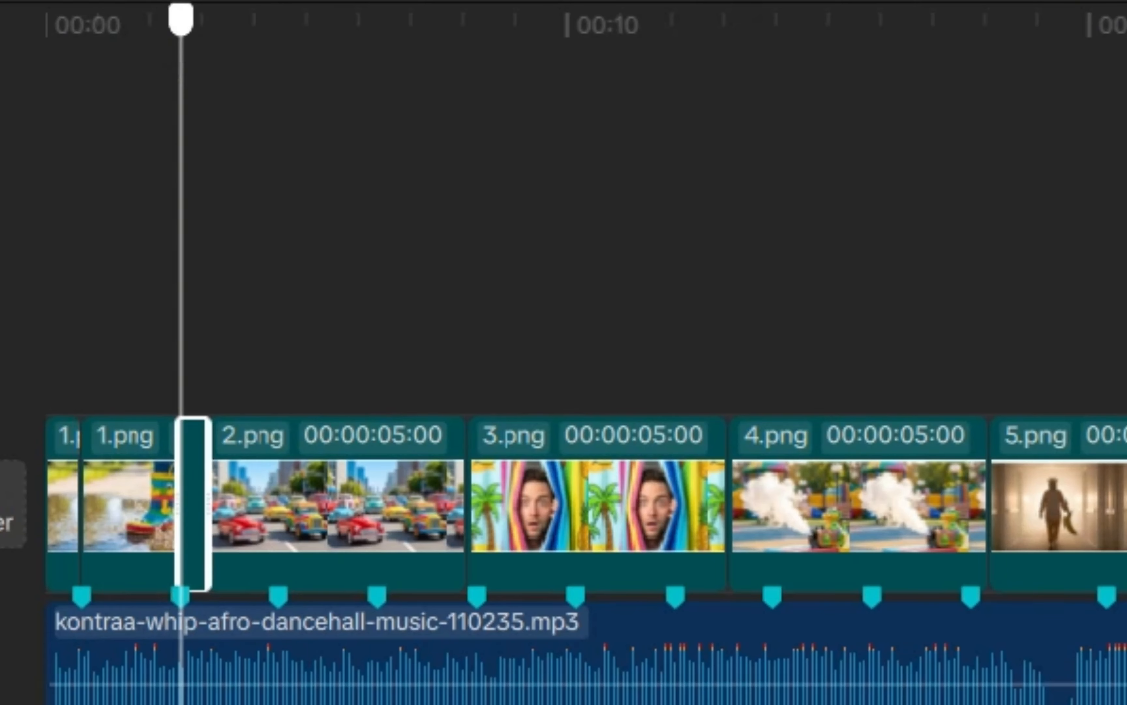
- Split the 2.png and 3.png clips at each beat marker above the music
drag(181, 19, 576, 19)
click(298, 504)
key(ctrl+b)
key(ctrl+b)
key(ctrl+b)
key(ctrl+b)
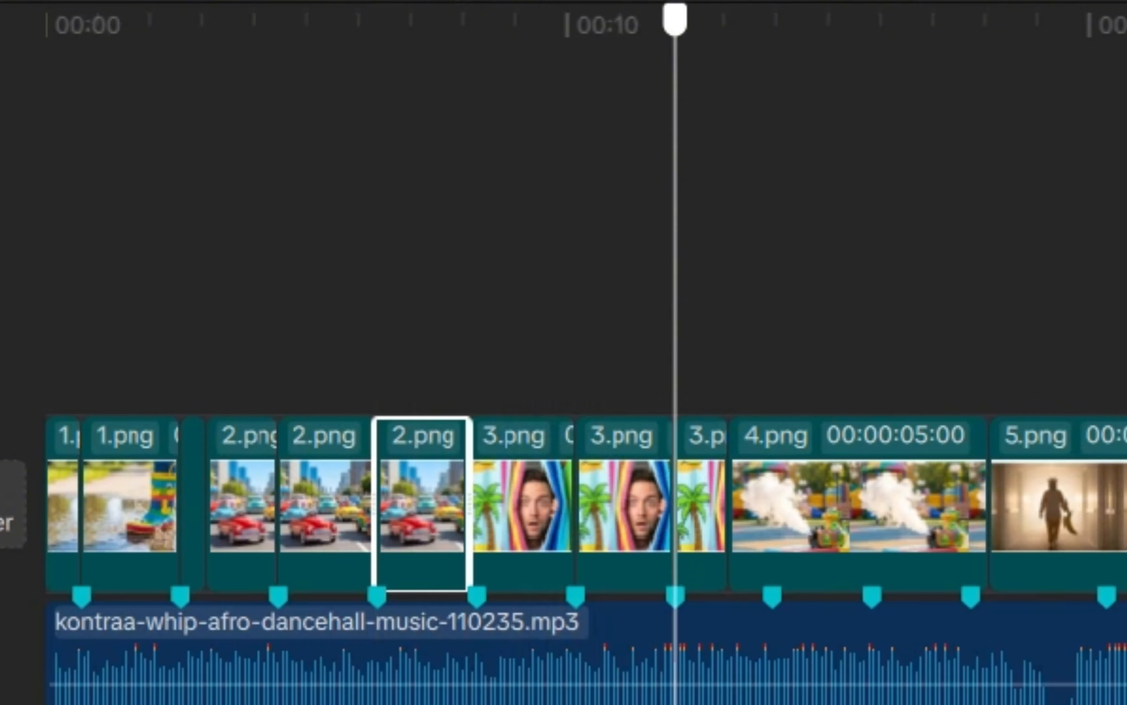
- Split the 4.png and 5.png clips at the beat markers up to 00:00:20:10
drag(676, 19, 1107, 20)
key(ctrl+b)
key(ctrl+b)
key(ctrl+b)
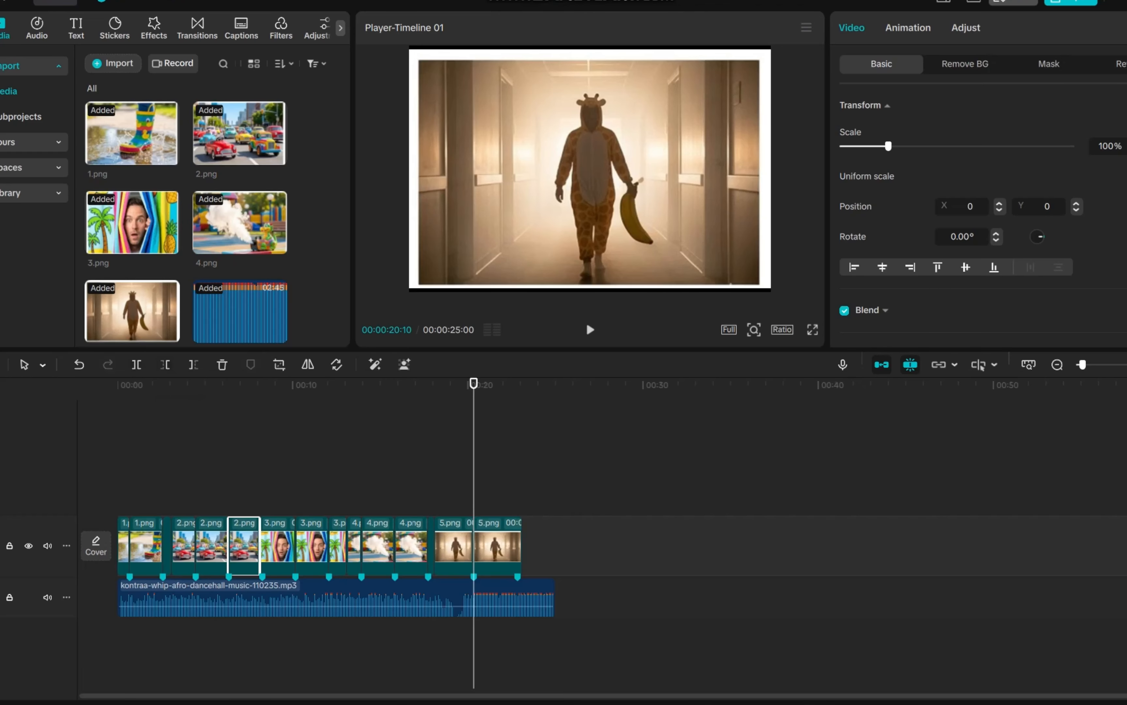
- Play the edited sequence from the beginning through its end to review the cuts against the music
key(Home)
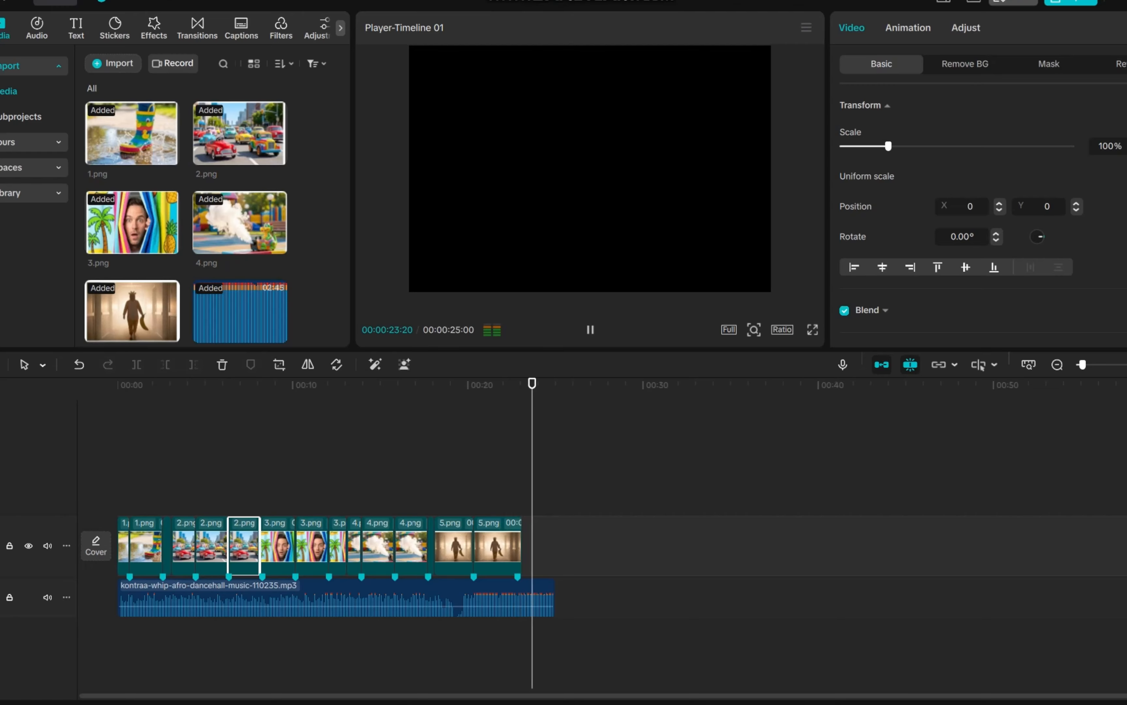
key(space)
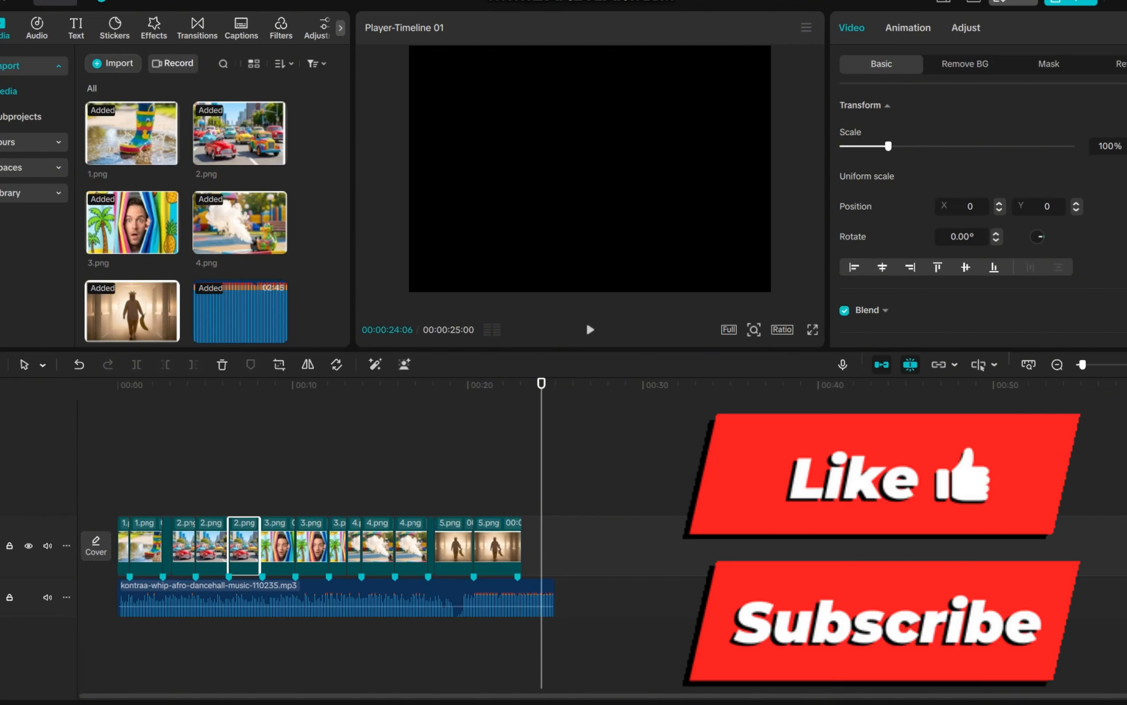
- Split the music clip at the first beat marker, 00:00:00:21
drag(541, 383, 130, 383)
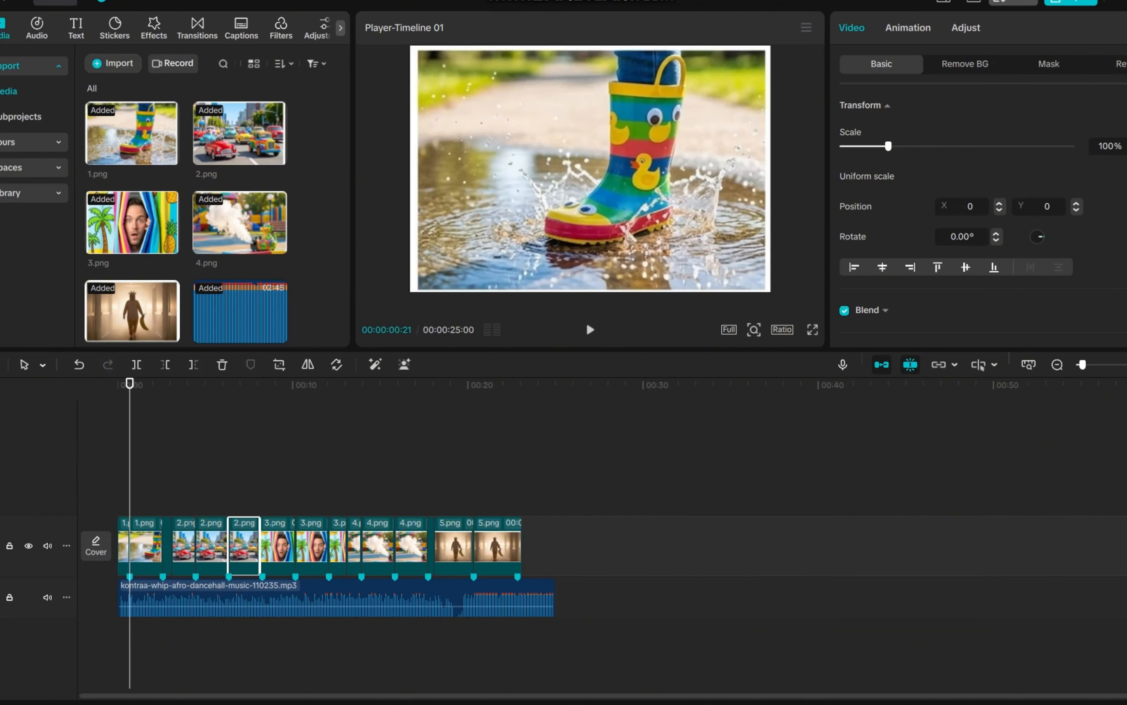
click(243, 601)
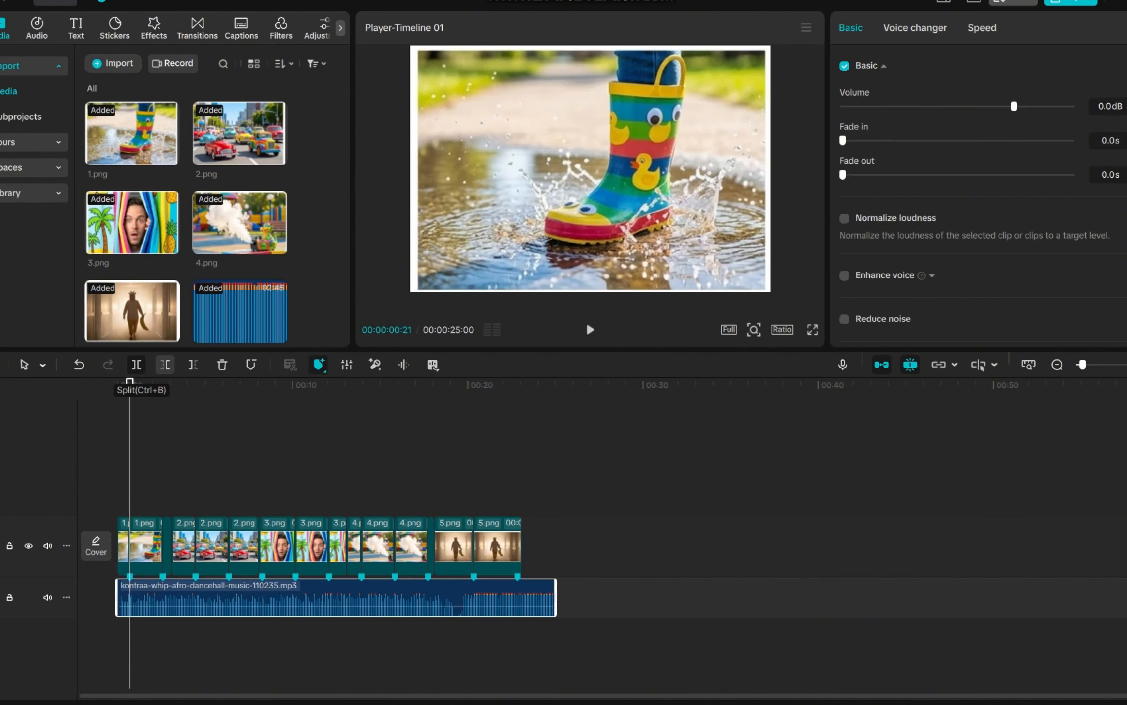
click(136, 364)
- Play back the opening around the music split, and return the playhead to Marker 01 at 00:00:00:21
key(space)
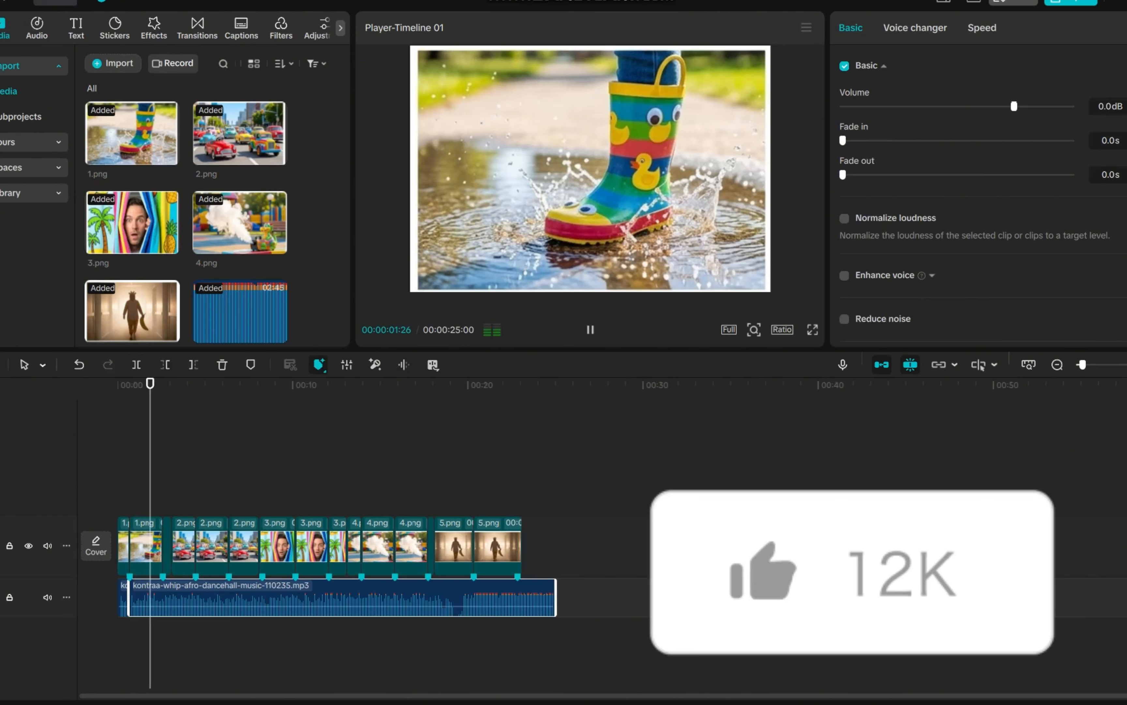
drag(150, 383, 117, 383)
key(space)
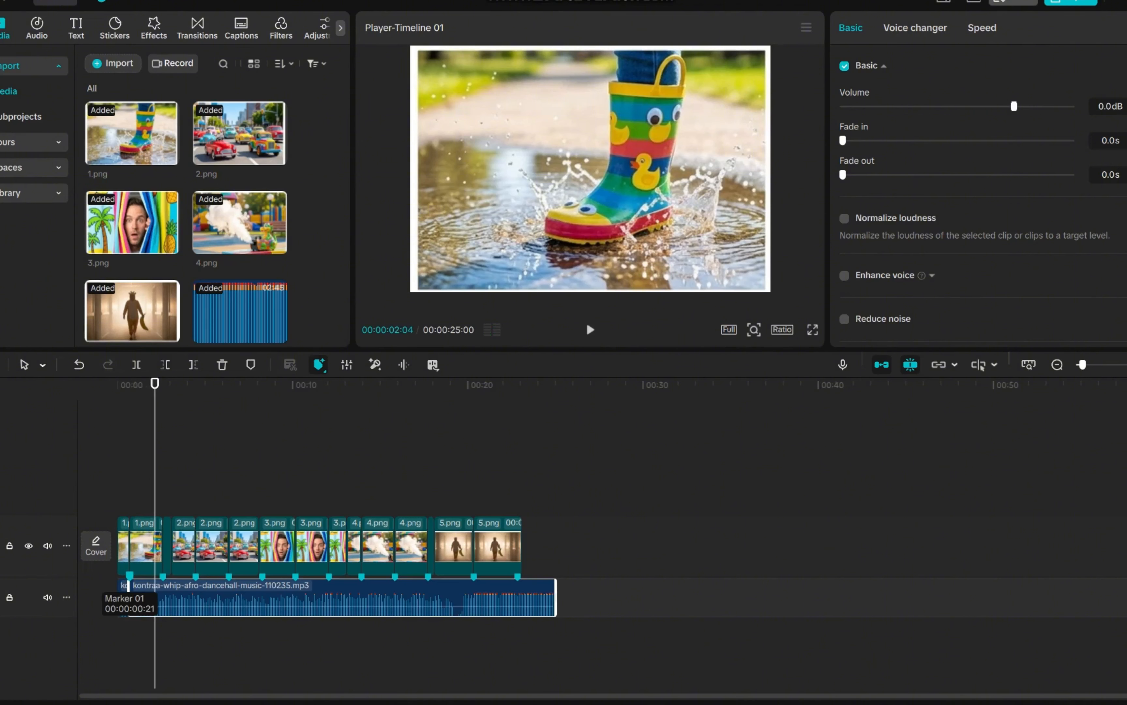
click(130, 575)
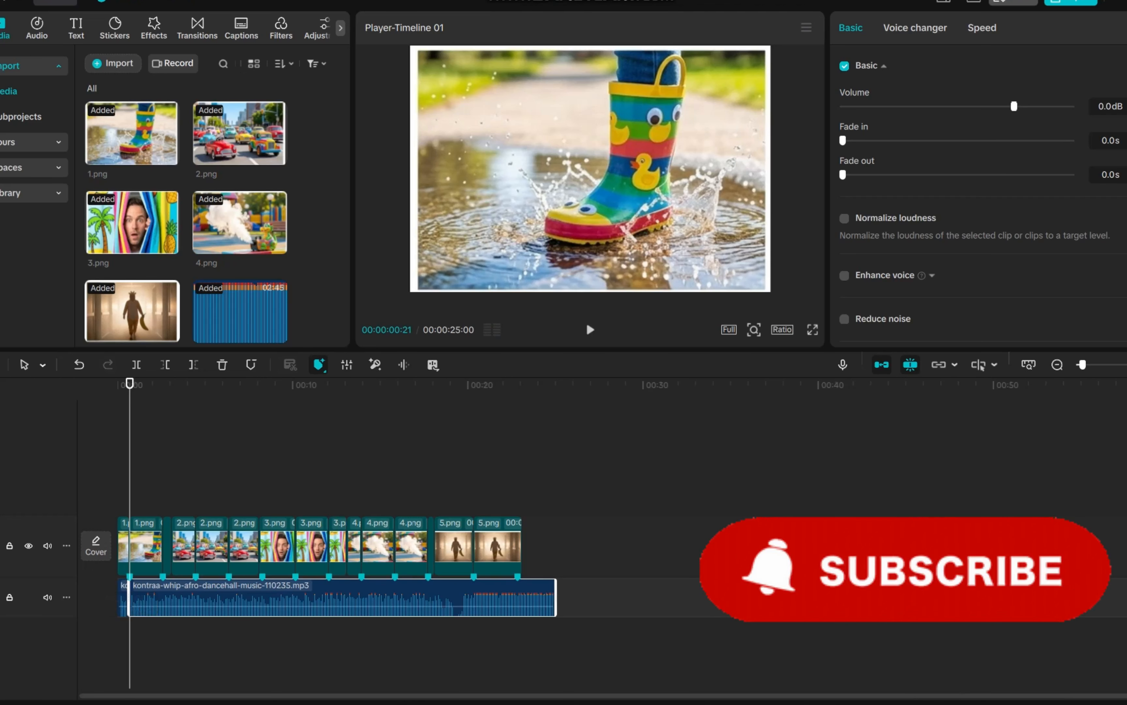